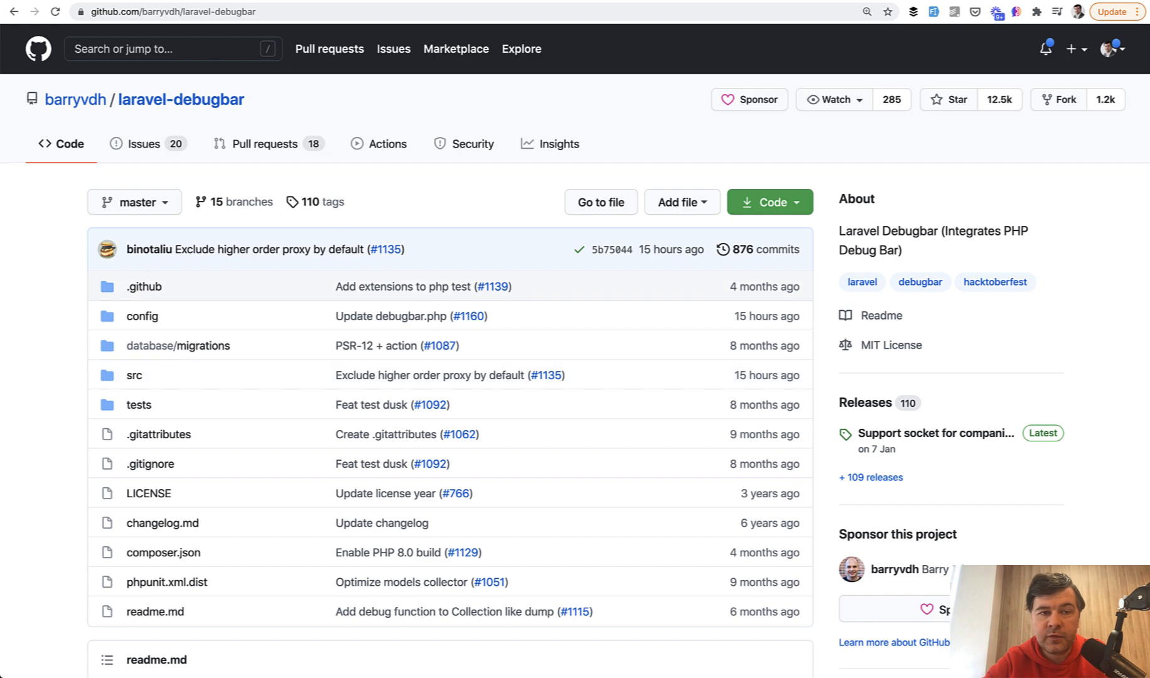
Reload project.test/products so the Debugbar Queries panel lists the five executed queries.
left_click(404, 4)
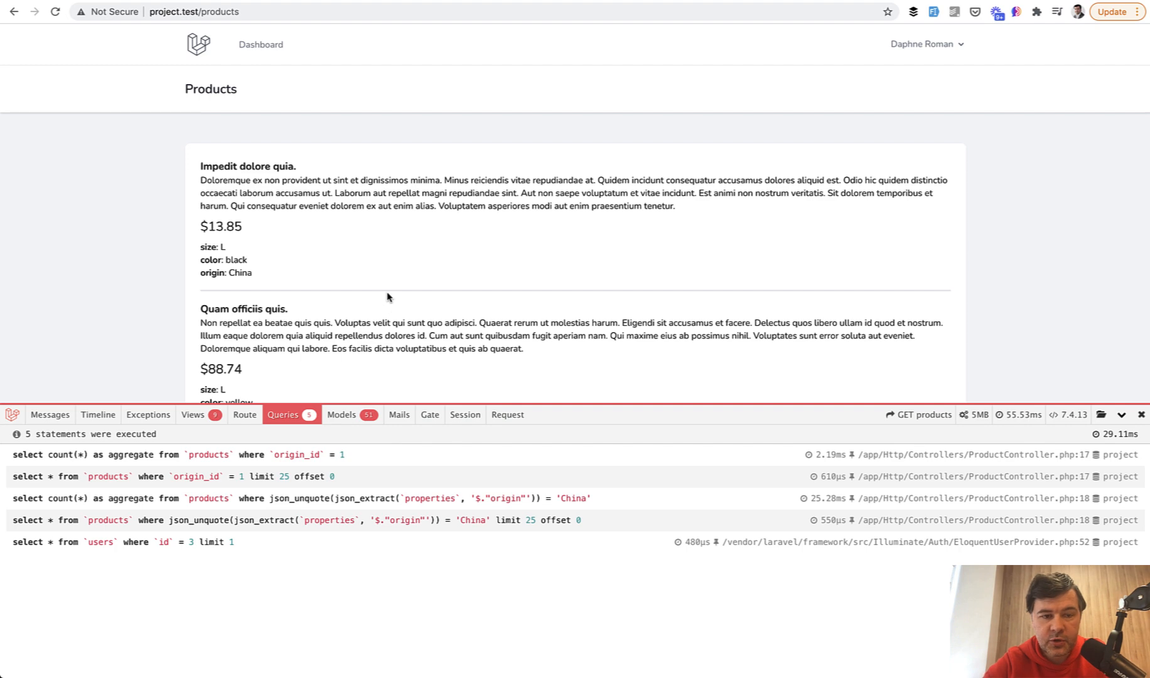
left_click(297, 11)
key("Return")
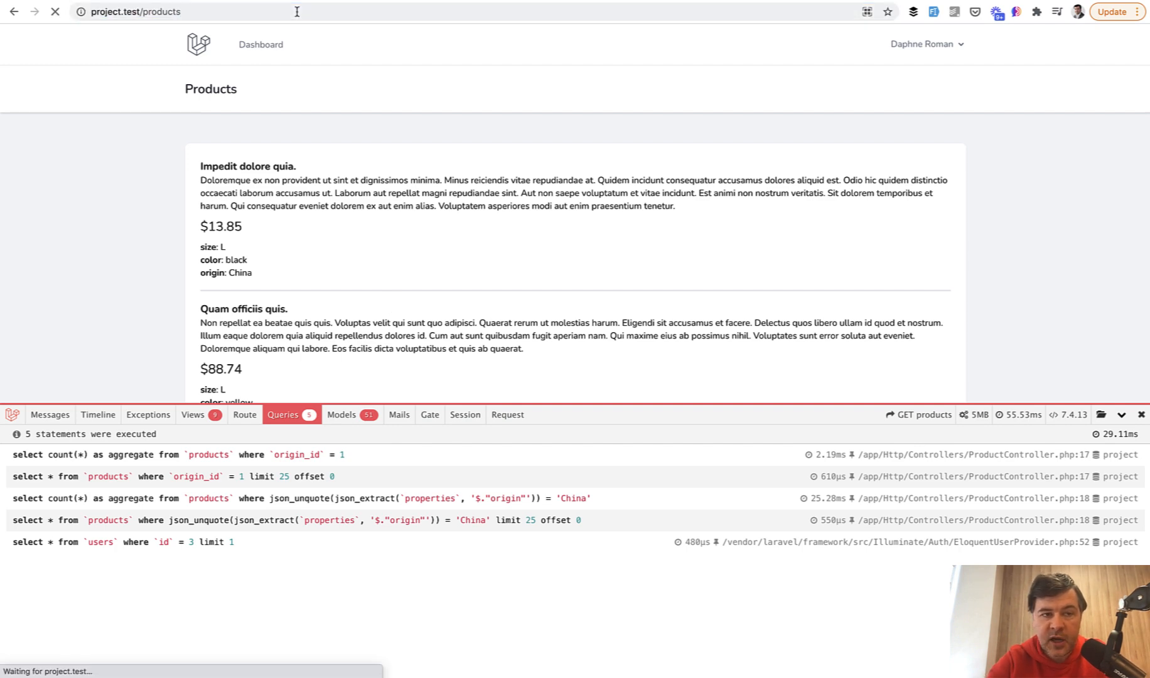
key("super+Tab")
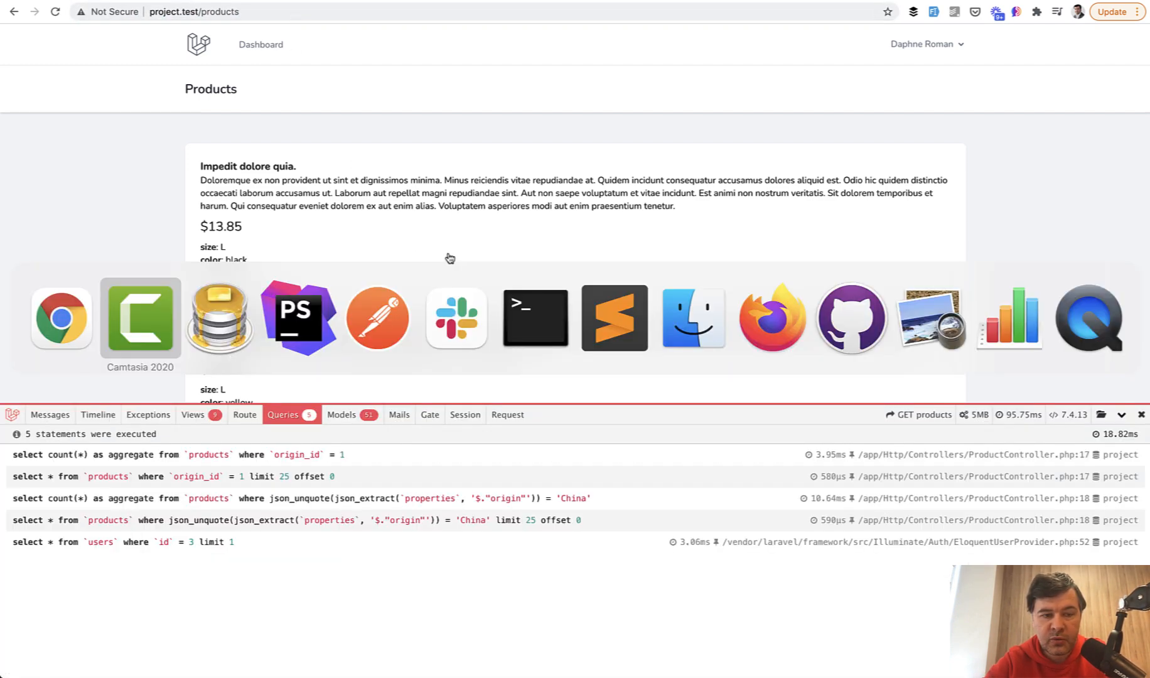
key("Tab")
key("Tab")
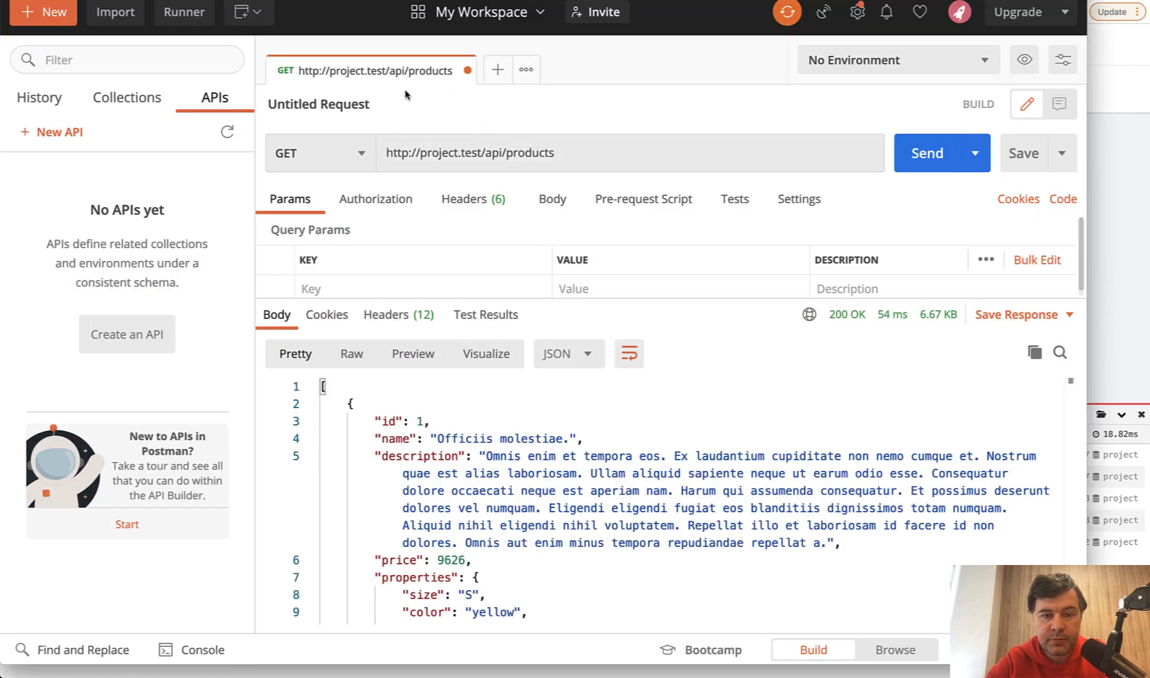
left_click(926, 153)
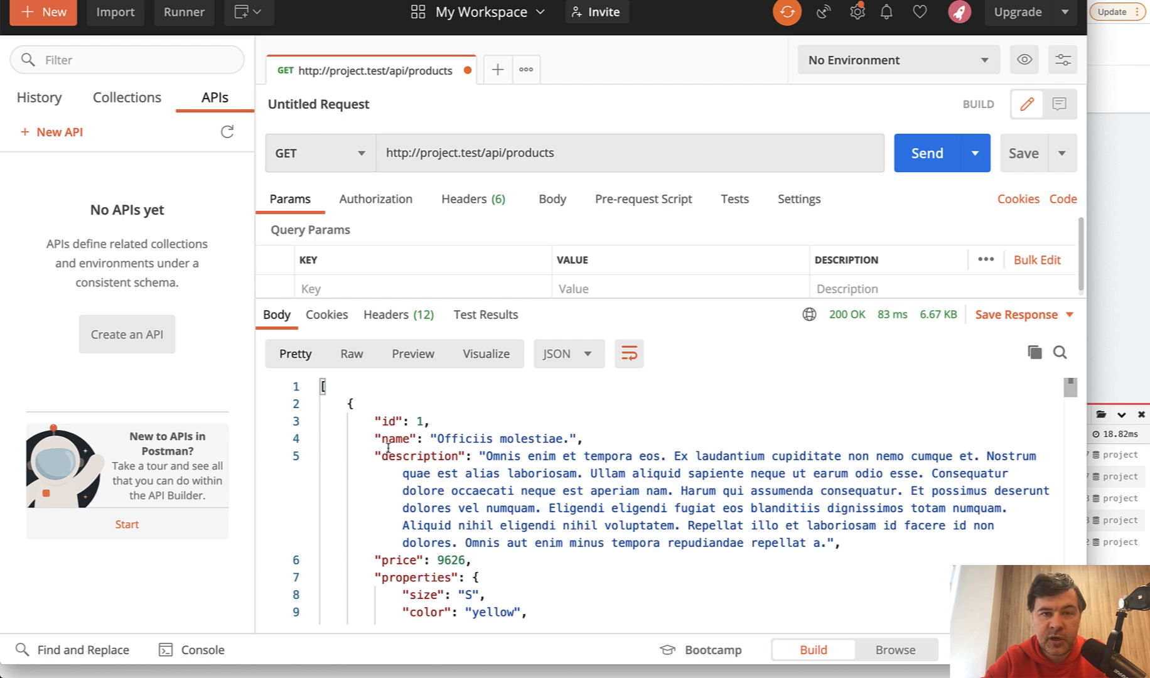
key("super+Tab")
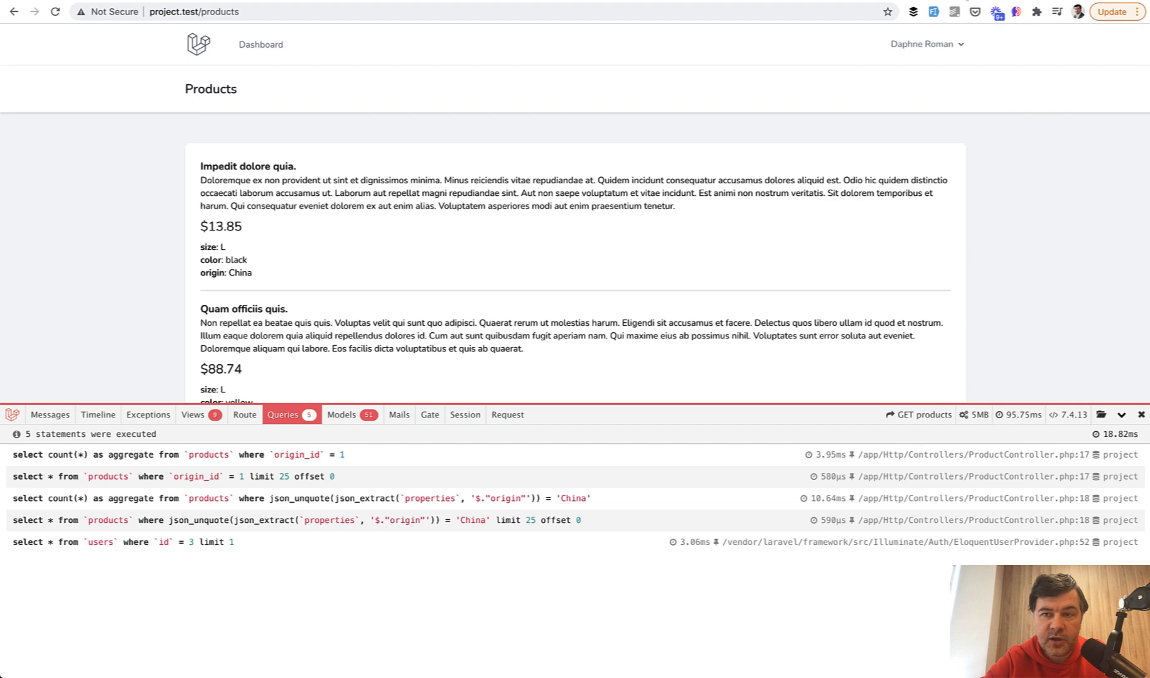
Run composer require laravel/telescope in Terminal, copied from the Telescope docs.
left_click(954, 3)
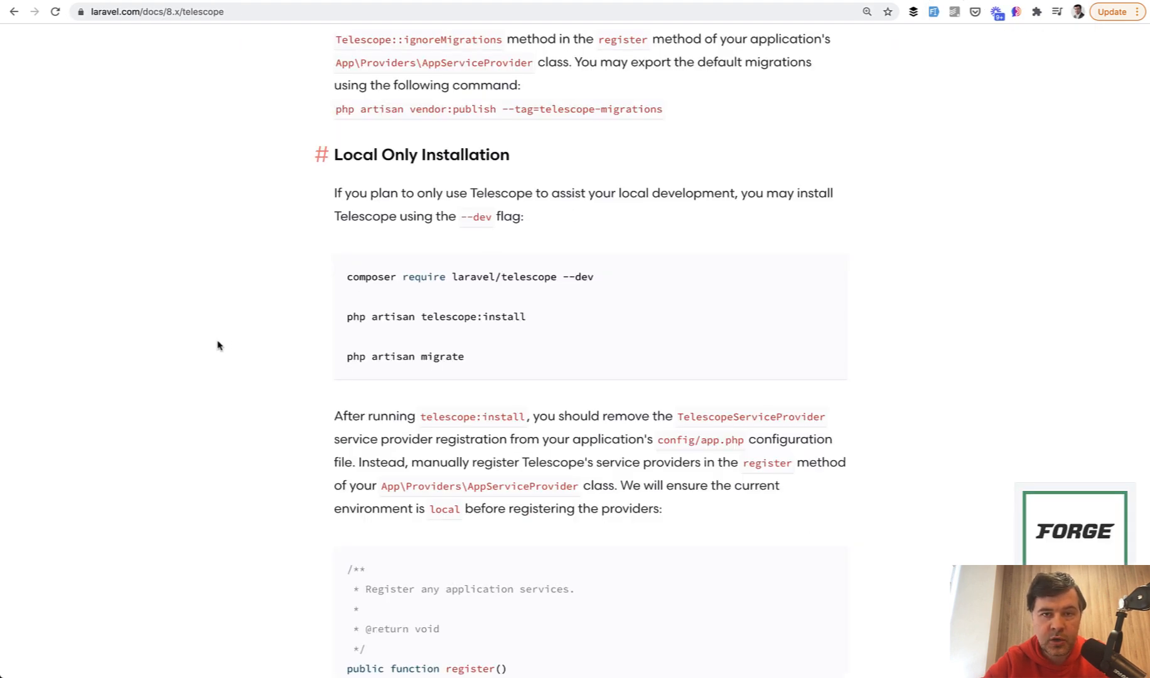
scroll(218, 345, "up", 5)
double_click(411, 183)
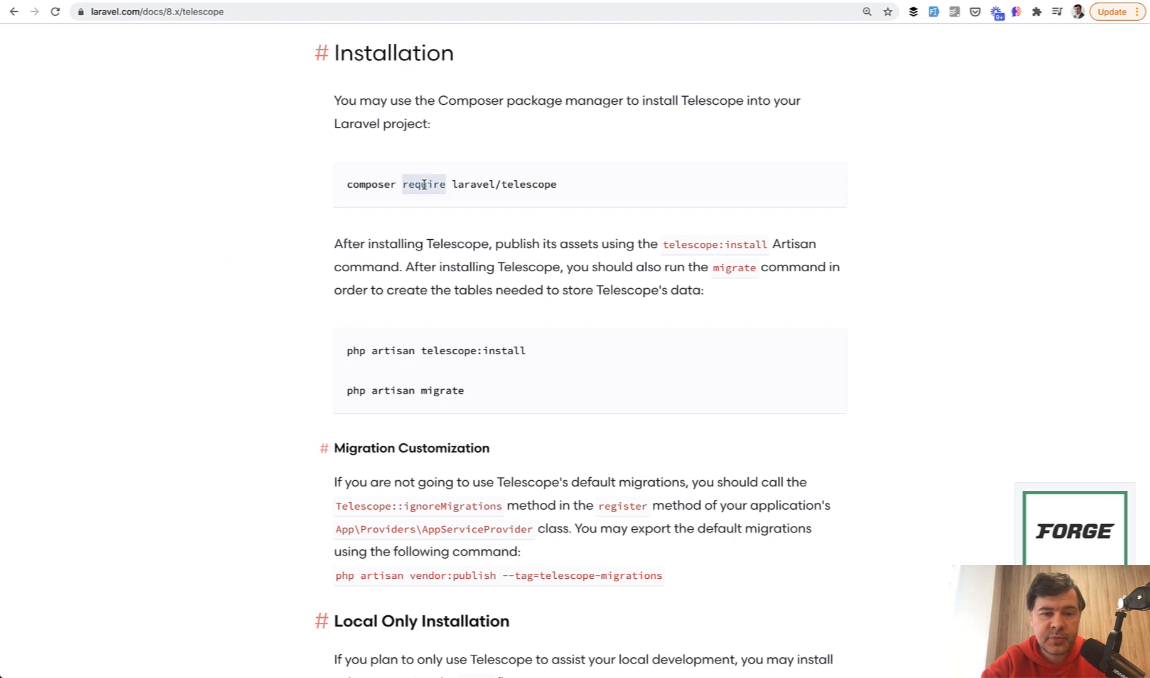
triple_click(412, 183)
key("super+c")
key("super+Tab")
key("super+Tab")
key("super+v")
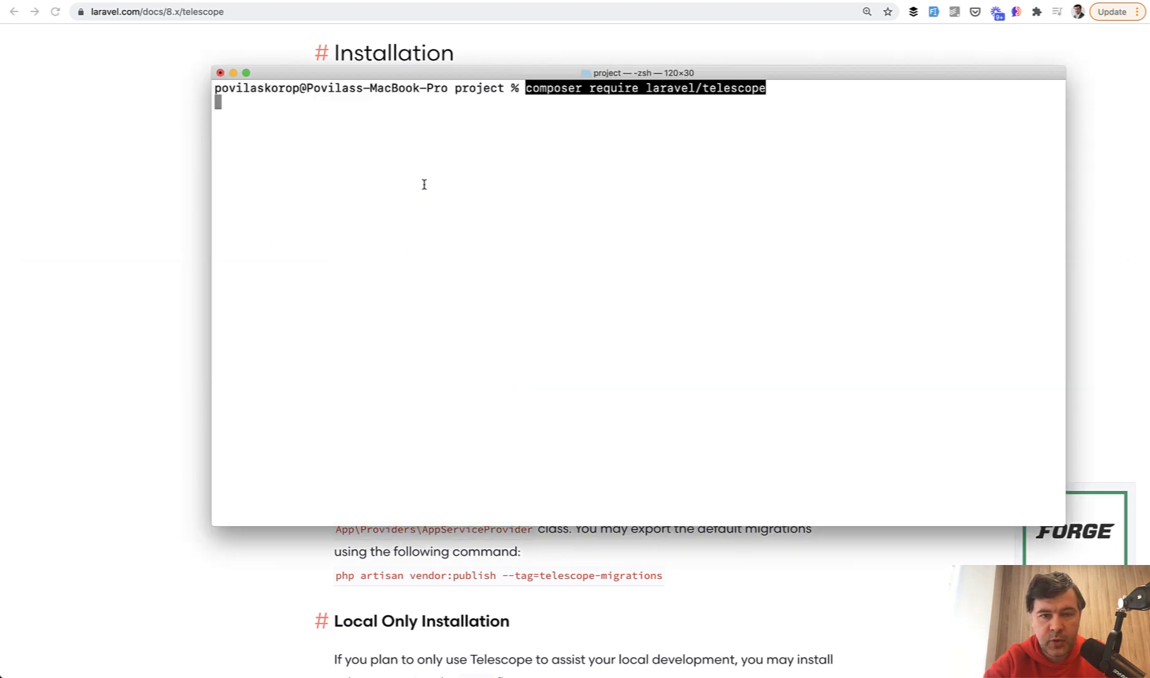
key("Return")
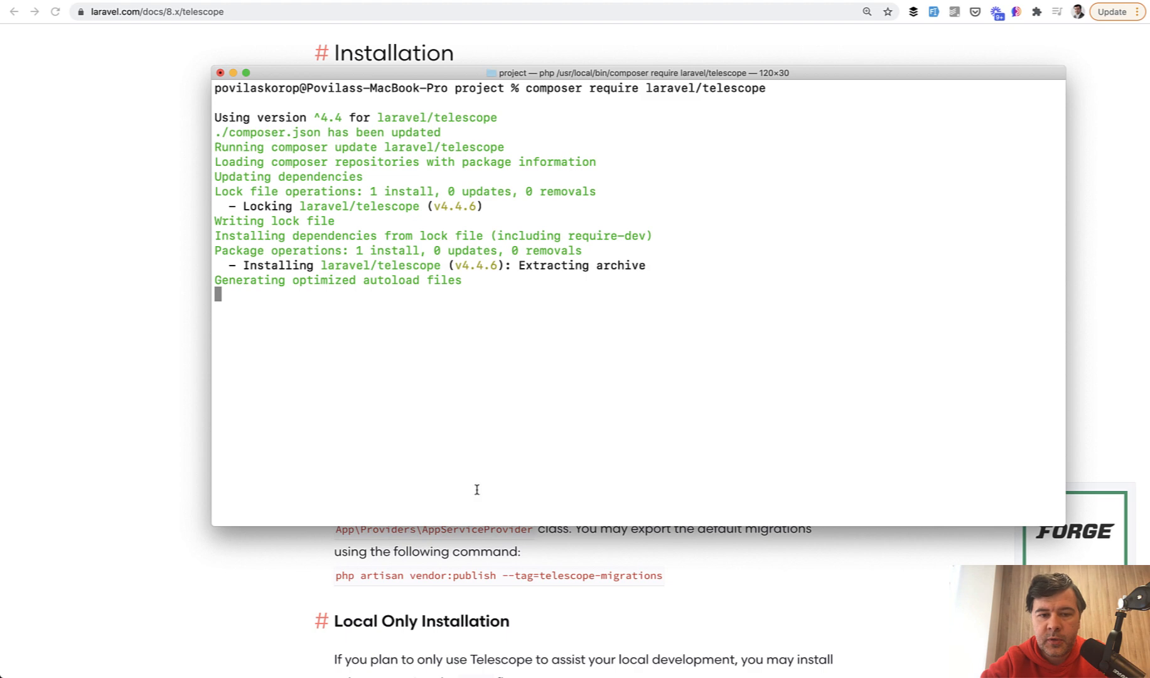
Run php artisan telescope:install to publish Telescope's scaffolding.
key("super+Tab")
triple_click(412, 351)
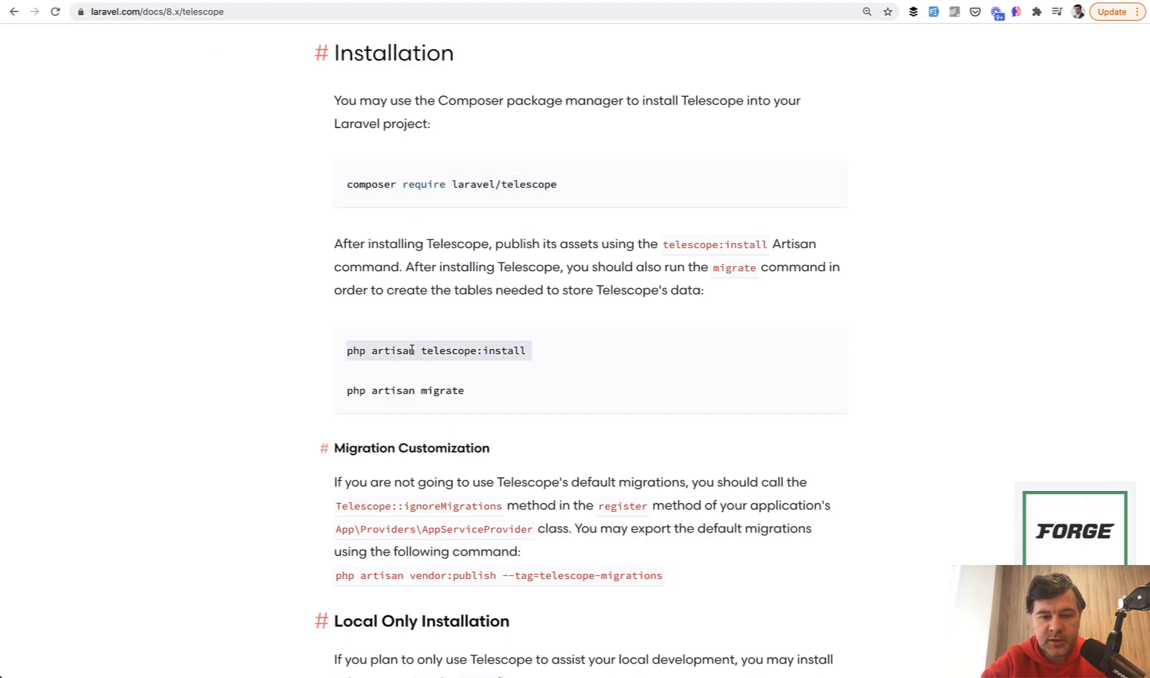
key("super+c")
key("super+Tab")
key("super+v")
key("Return")
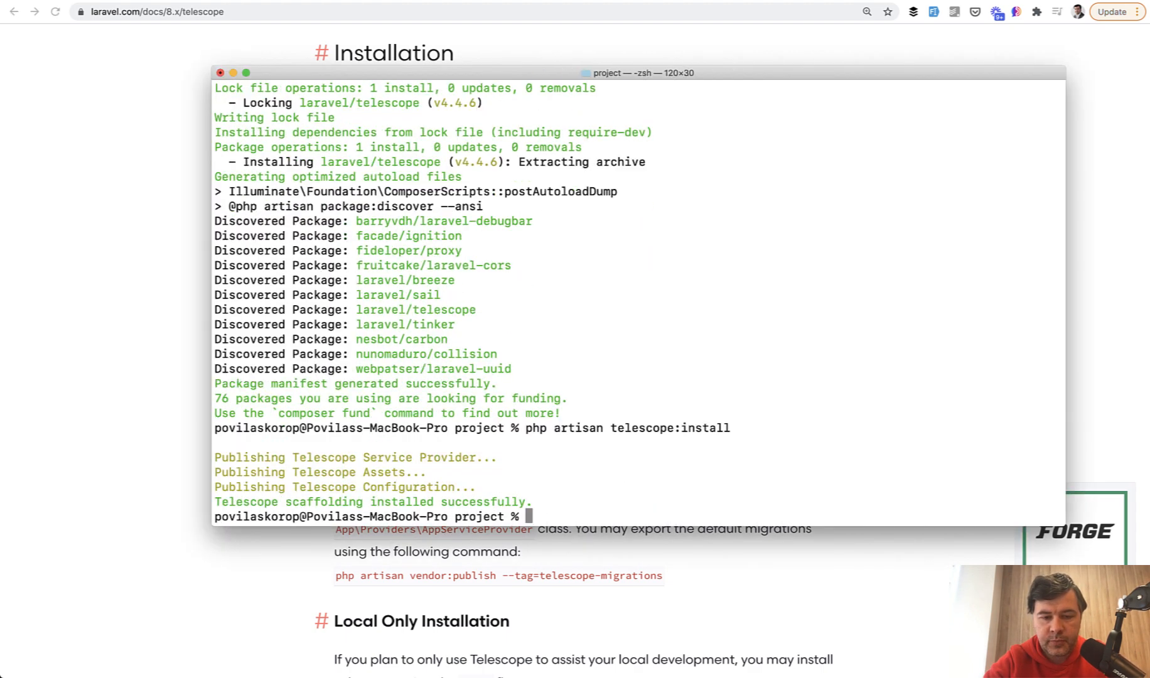
Run php artisan migrate to create the Telescope tables.
key("super+Tab")
triple_click(391, 390)
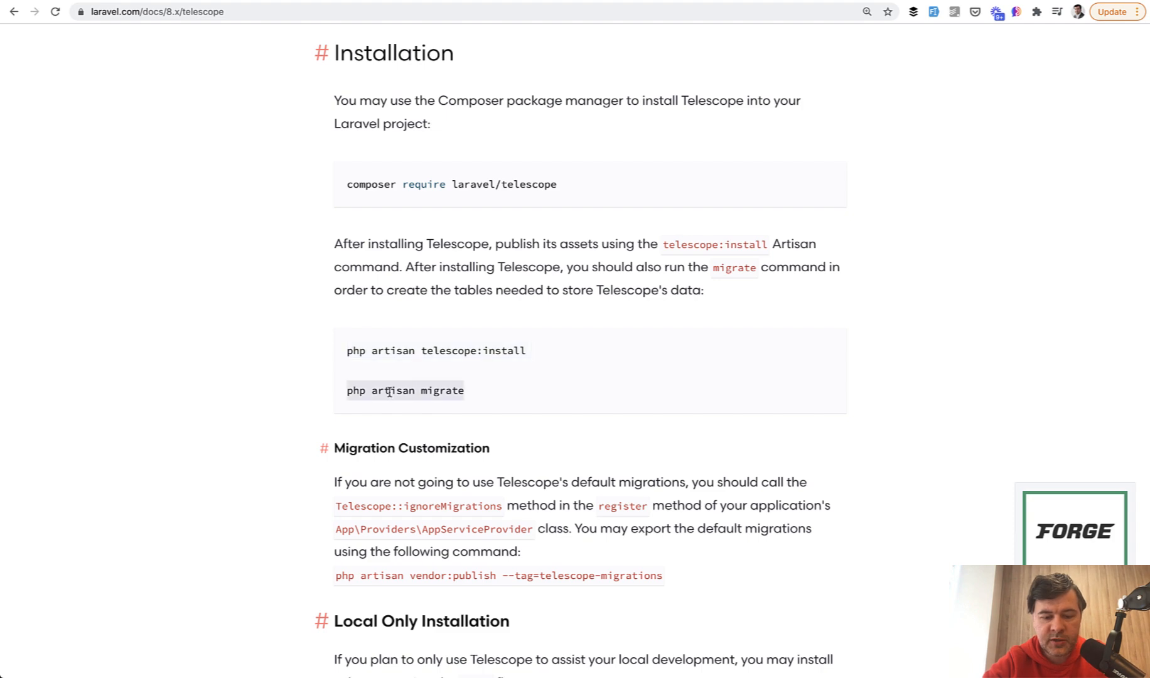
key("super+c")
key("super+Tab")
key("super+v")
key("Return")
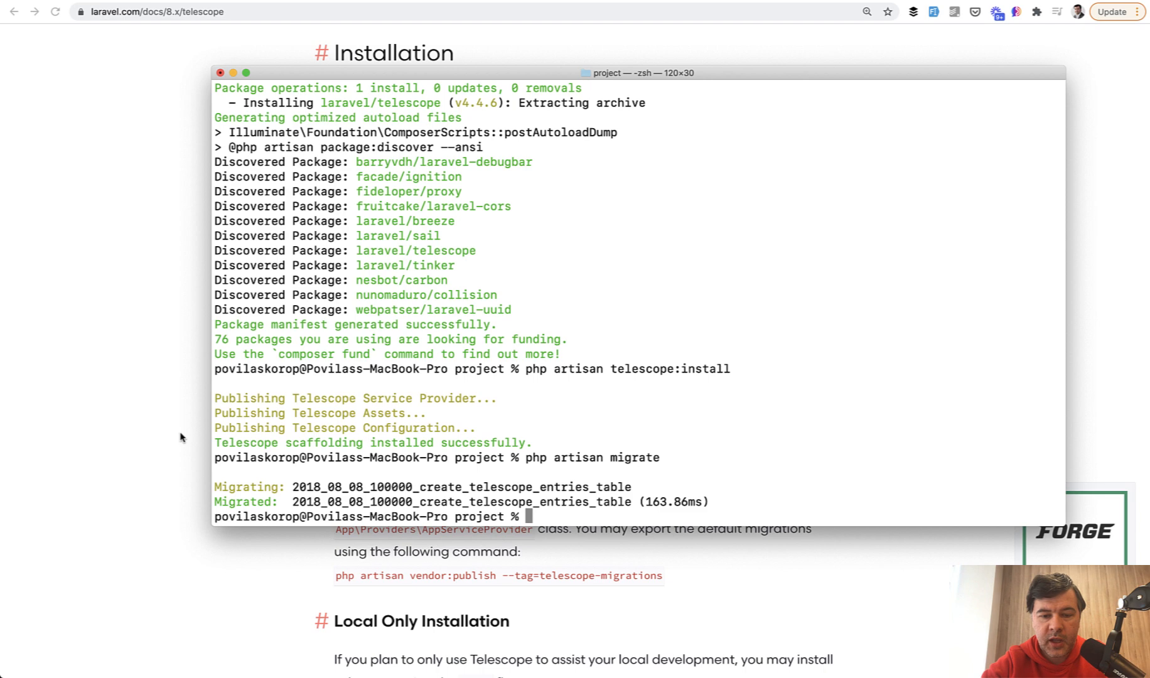
Check in Sequel Pro that telescope_entries exists and is already filling with rows.
key("super+Tab")
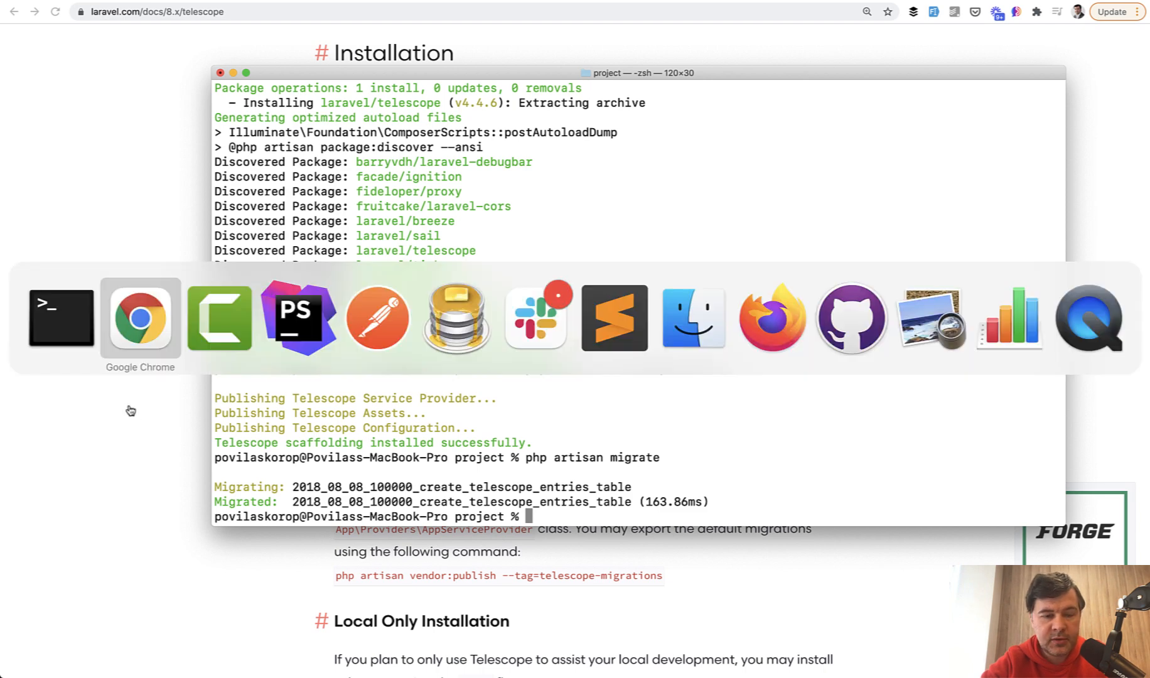
key("Tab")
key("Tab")
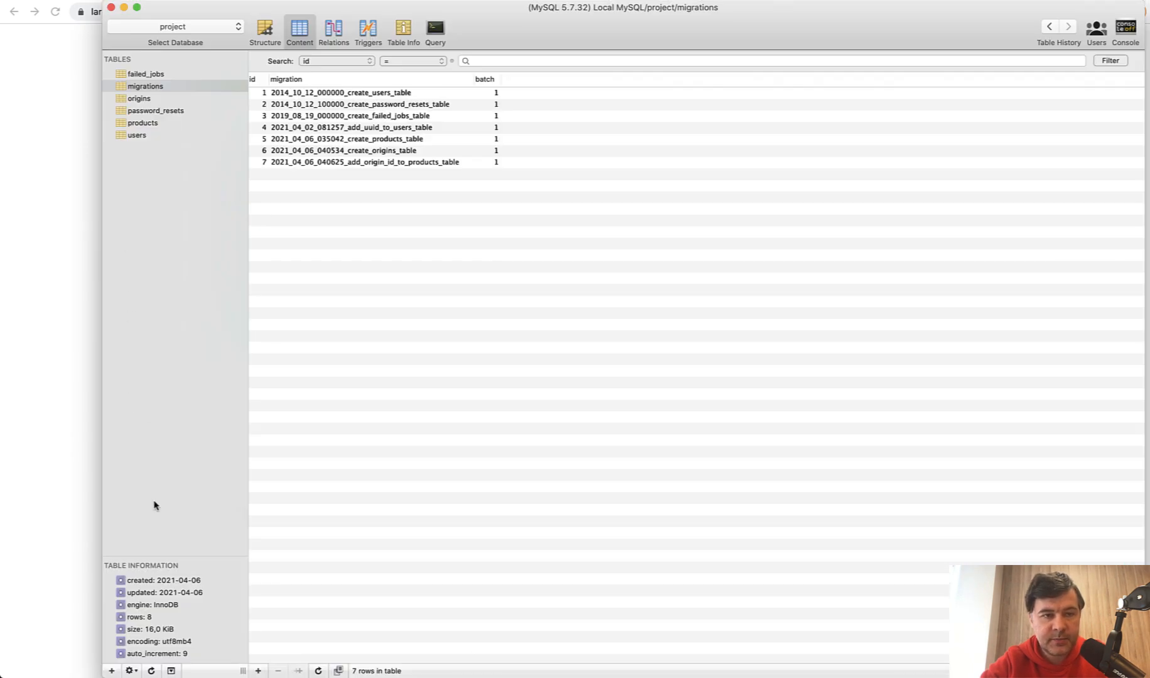
left_click(156, 134)
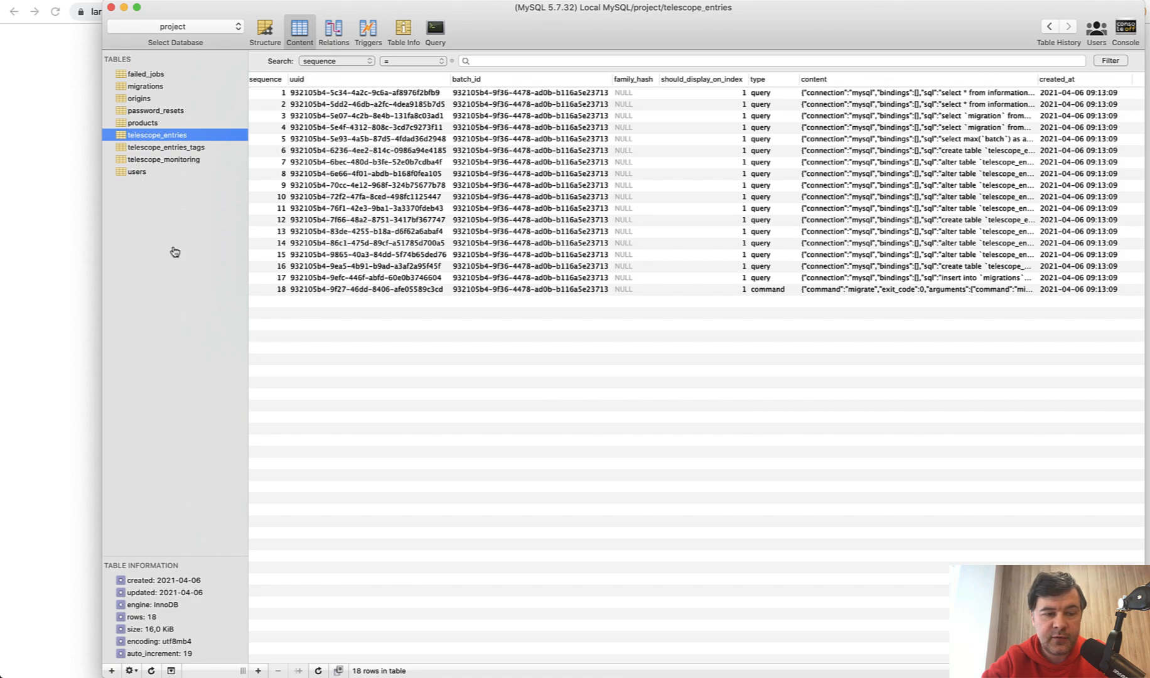
key("super+Tab")
key("Tab")
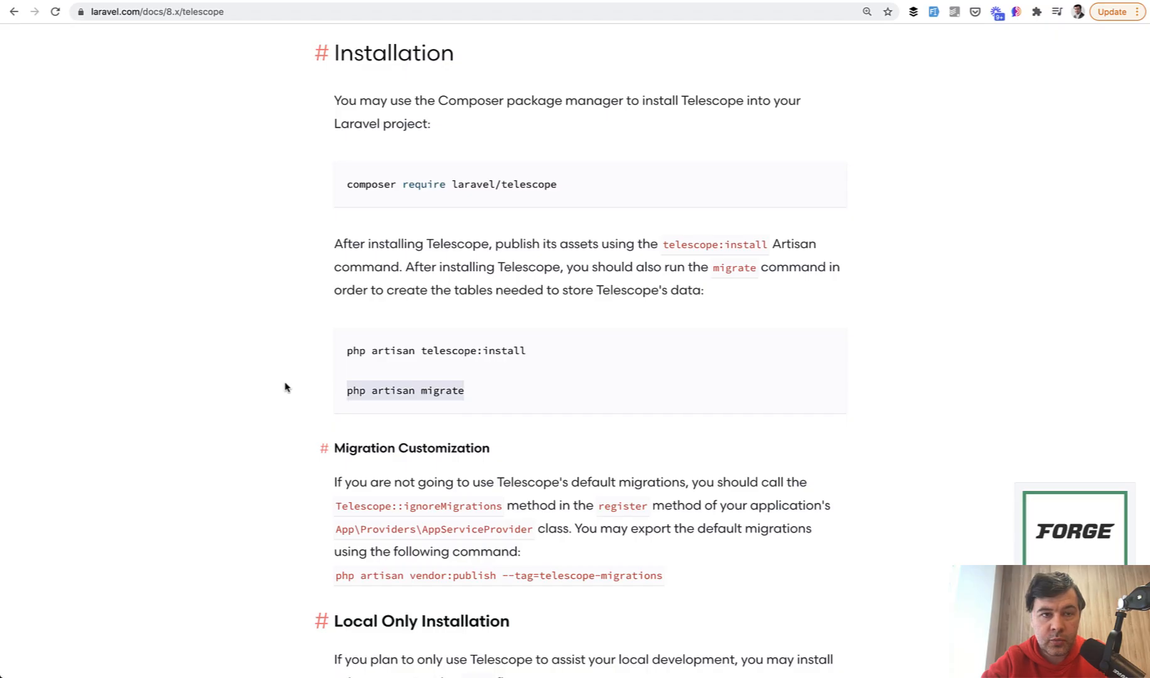
Select the local-only if-block inside register() in the Telescope docs code sample.
left_click(285, 387)
scroll(286, 387, "down", 3)
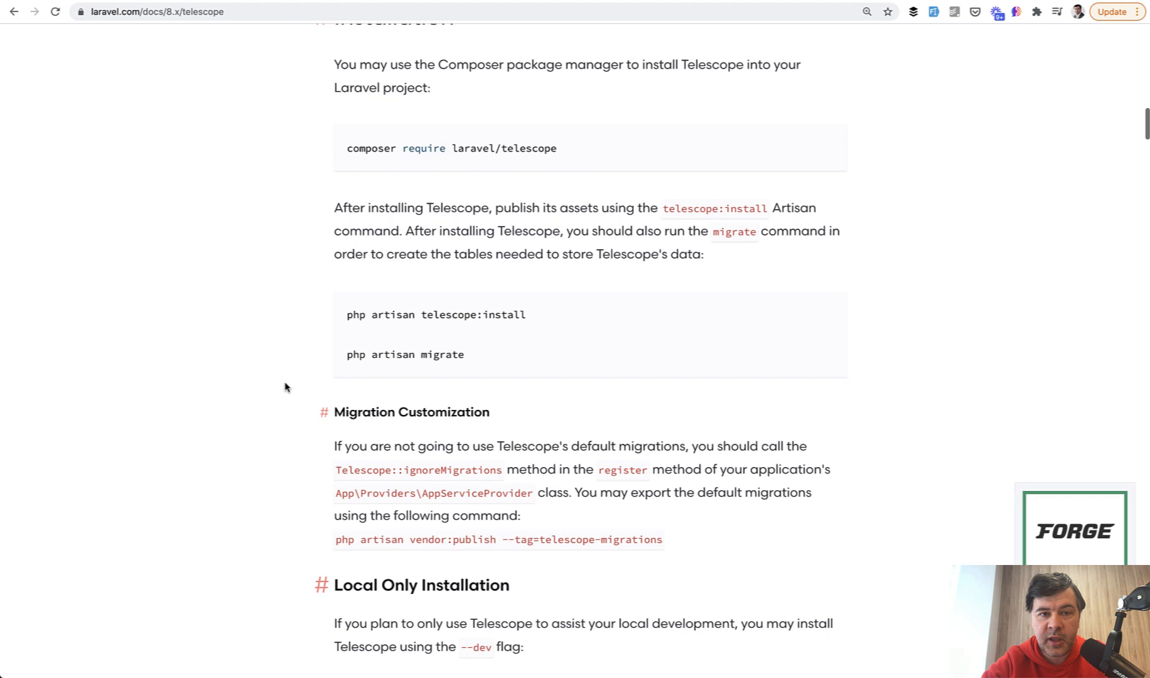
scroll(285, 387, "down", 3)
scroll(285, 387, "down", 3)
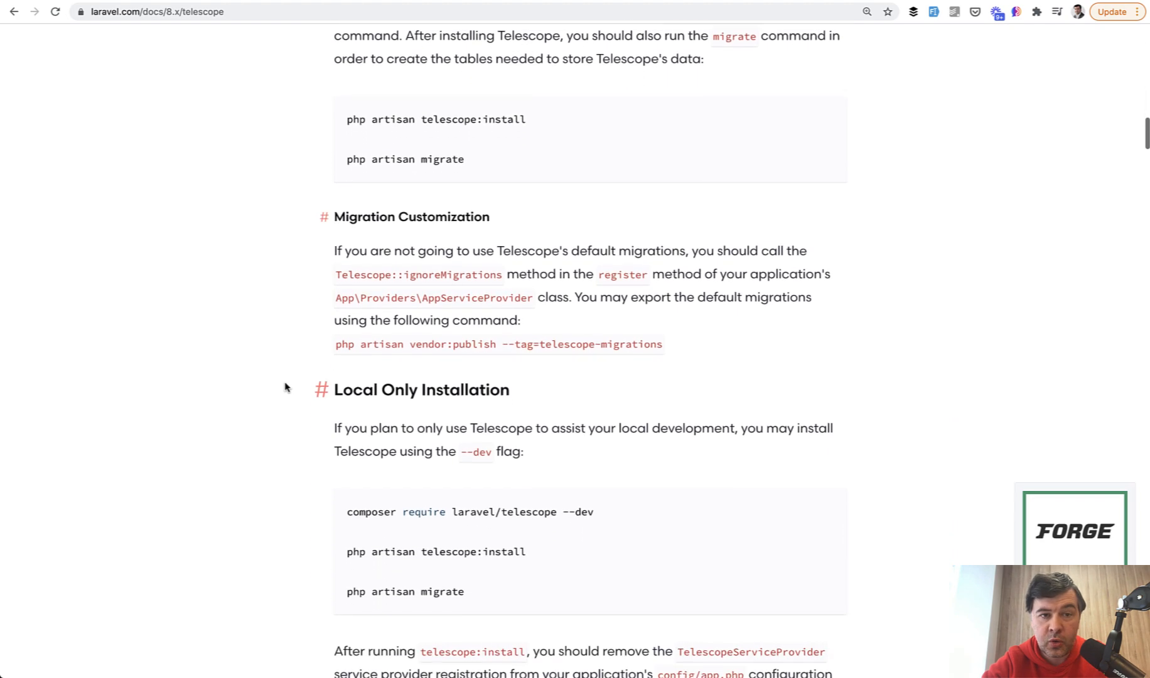
scroll(285, 387, "down", 3)
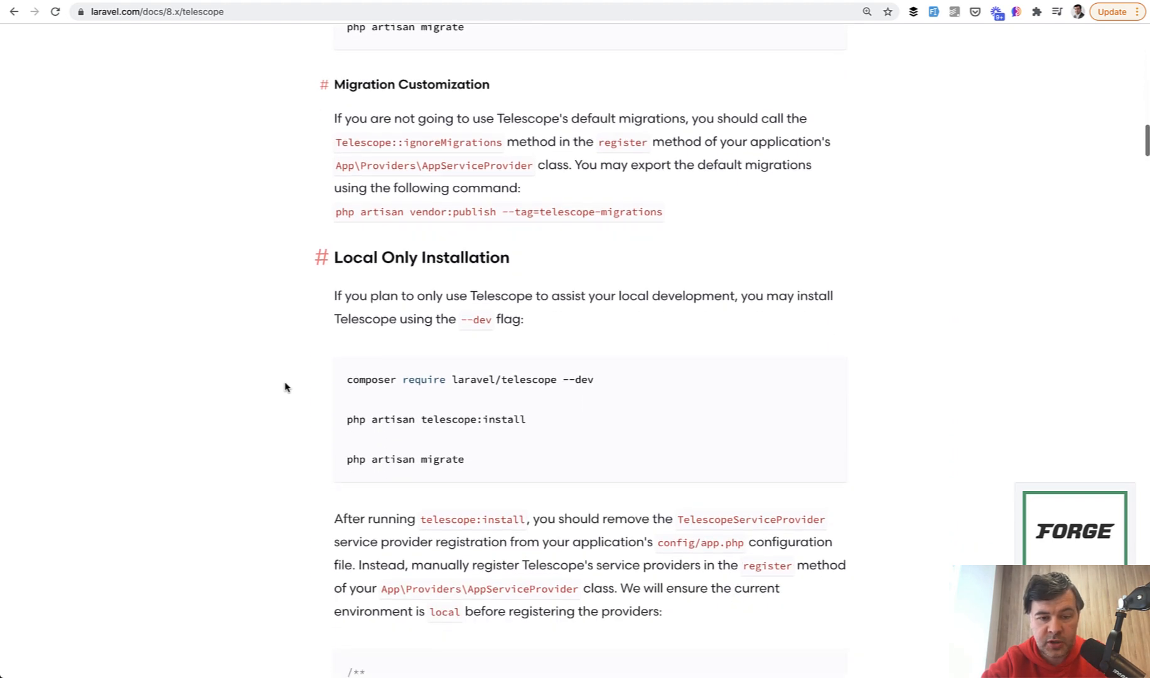
scroll(352, 400, "down", 3)
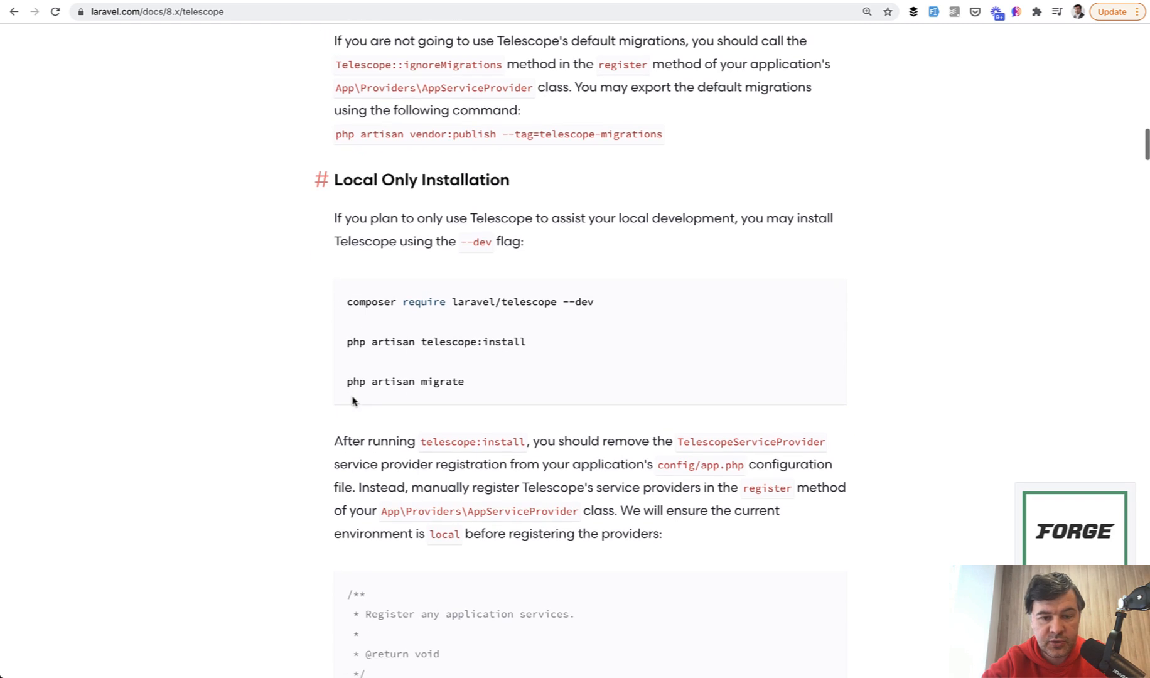
scroll(352, 400, "down", 2)
scroll(352, 400, "down", 2)
scroll(352, 400, "down", 2)
scroll(352, 396, "down", 3)
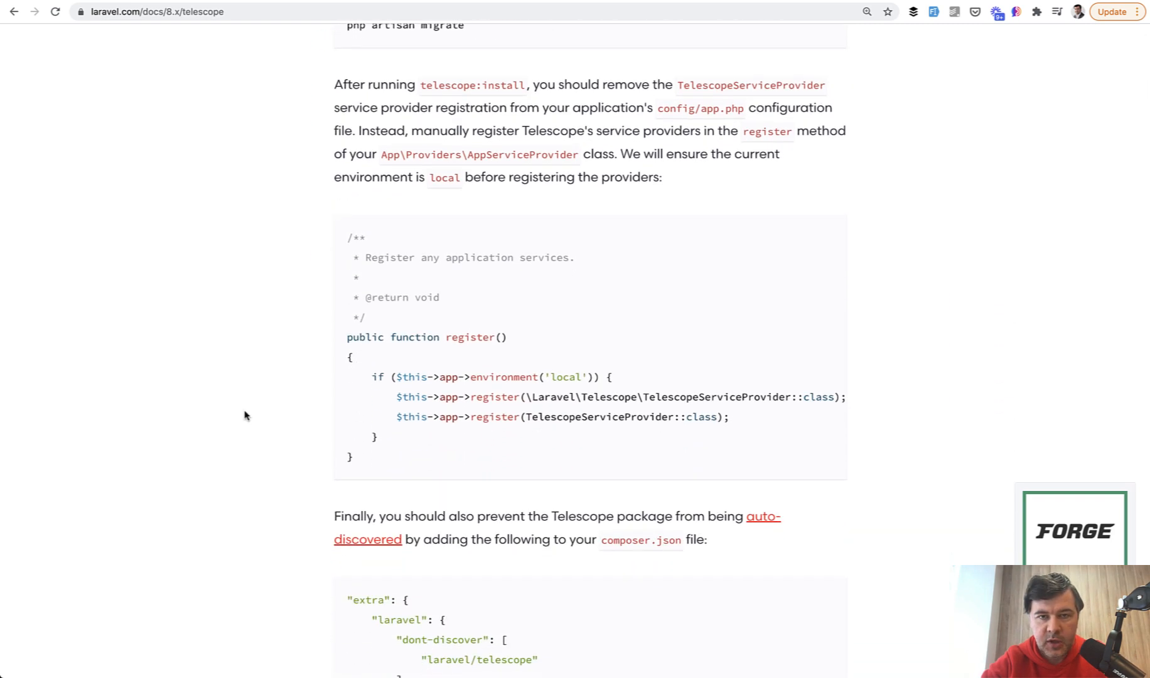
left_click_drag(392, 438, 339, 384)
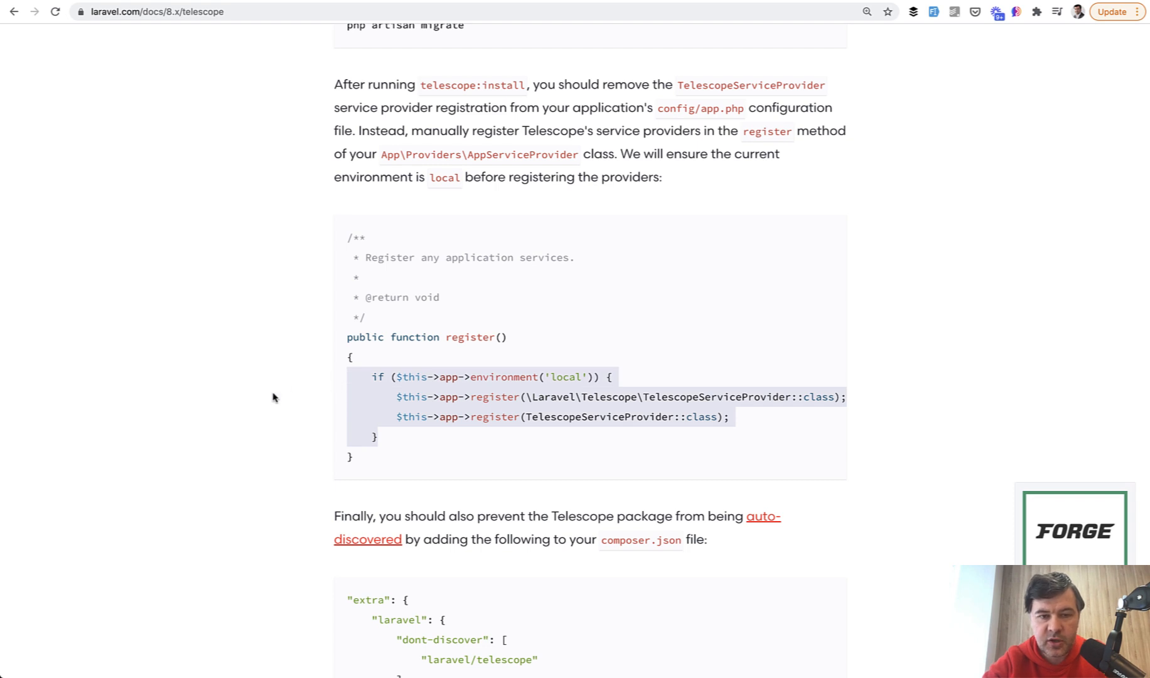
Remove TelescopeServiceProvider from config/app.php and paste the local-only block into AppServiceProvider::register().
key("super+Tab")
key("Tab")
key("Tab")
key("Tab")
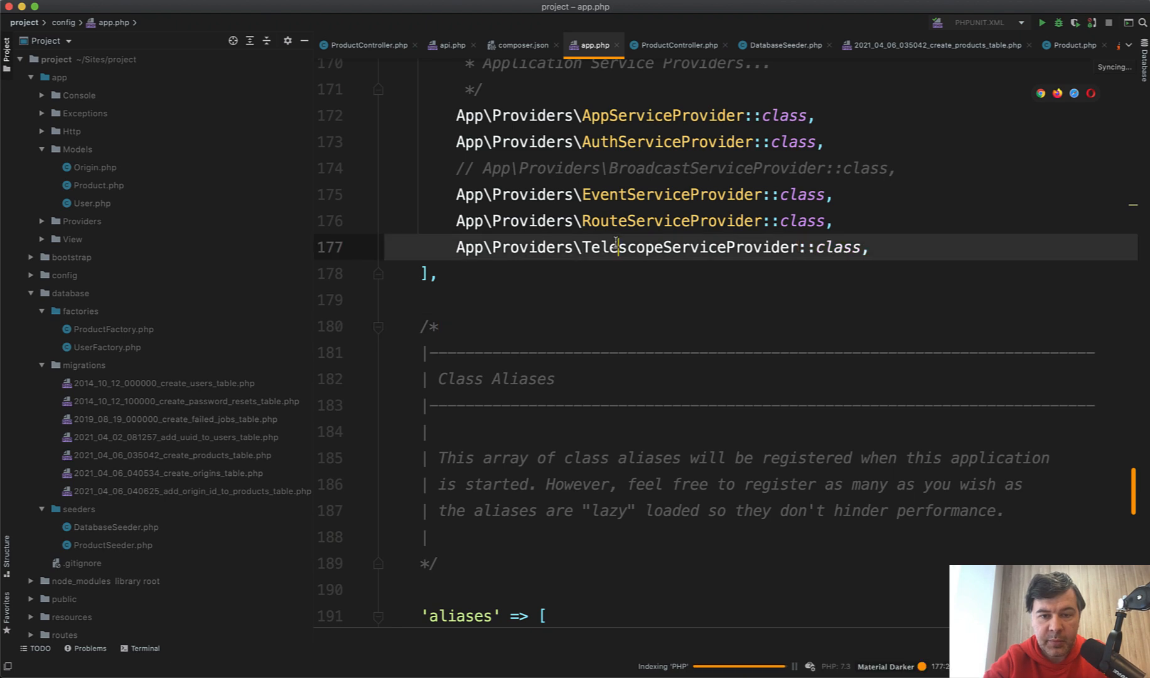
key("super+BackSpace")
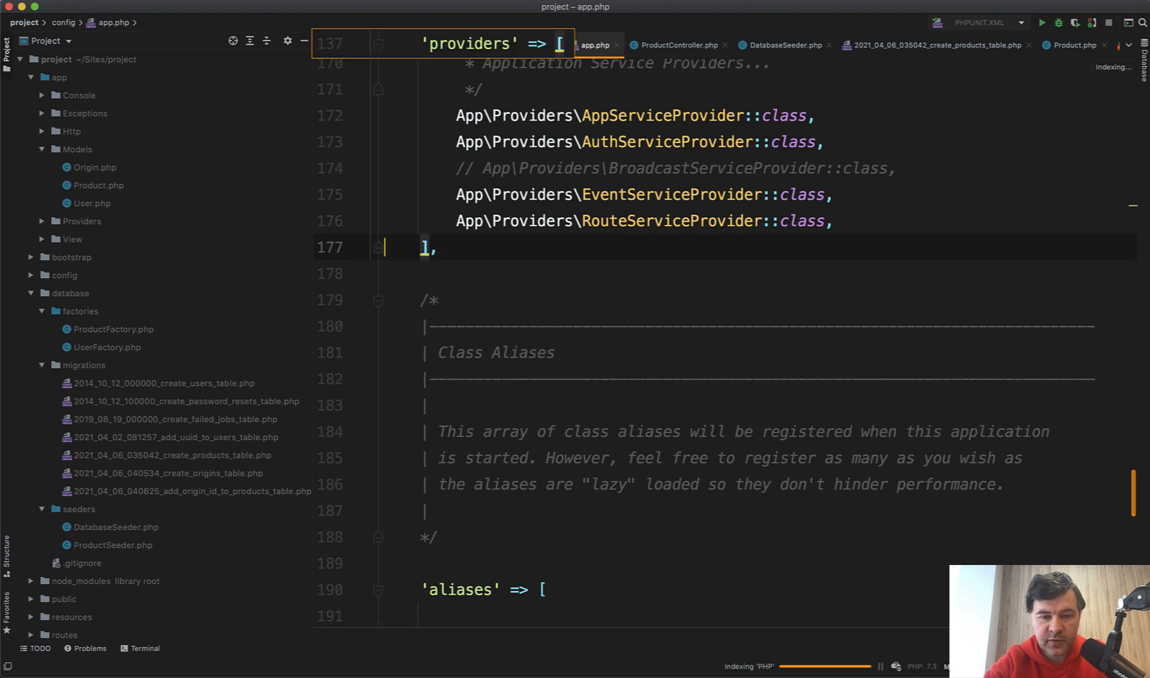
key("shift")
key("shift")
type("appse")
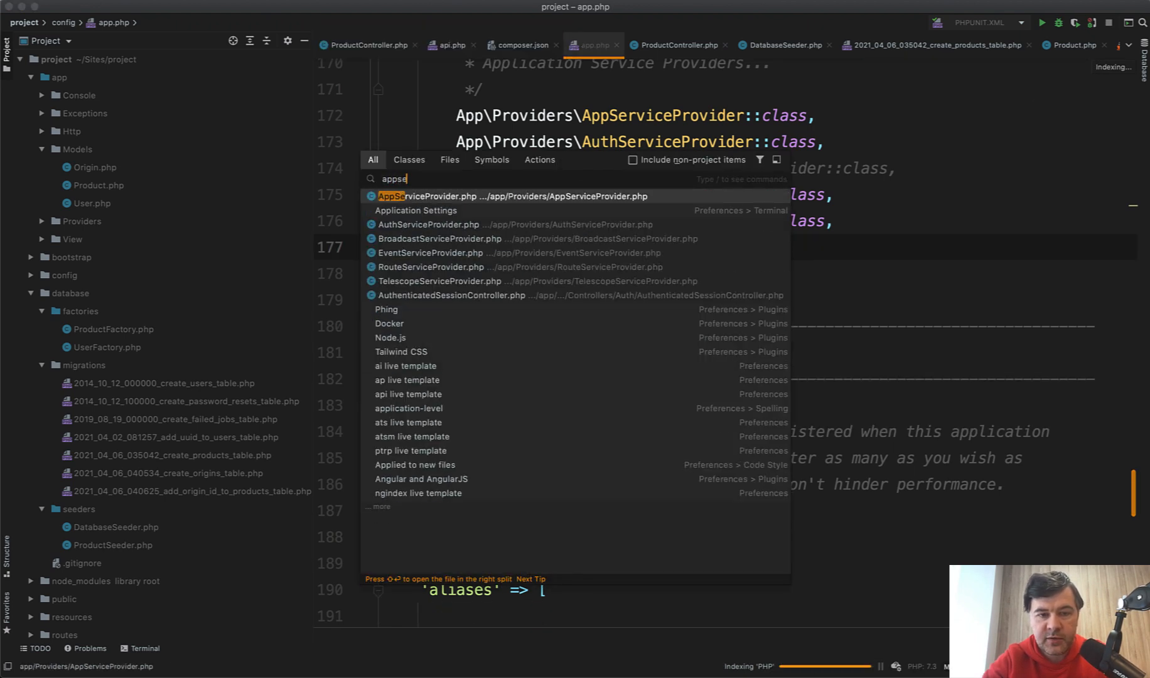
key("Return")
left_click(458, 467)
key("super+shift+Left")
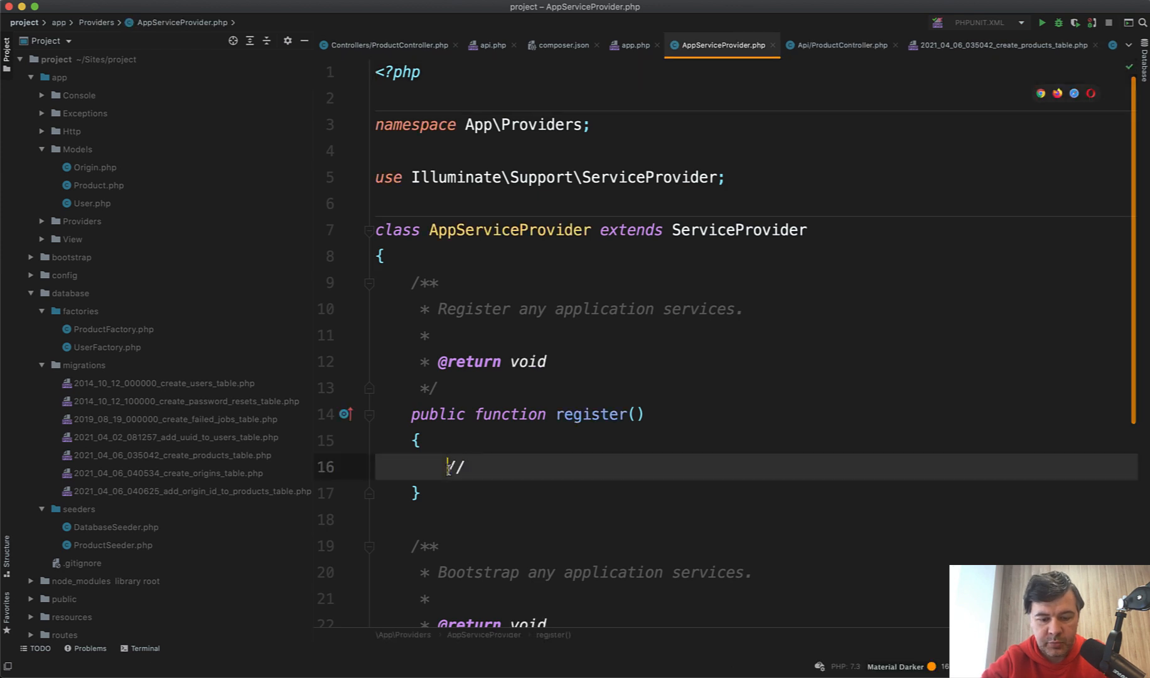
key("super+v")
left_click(415, 572)
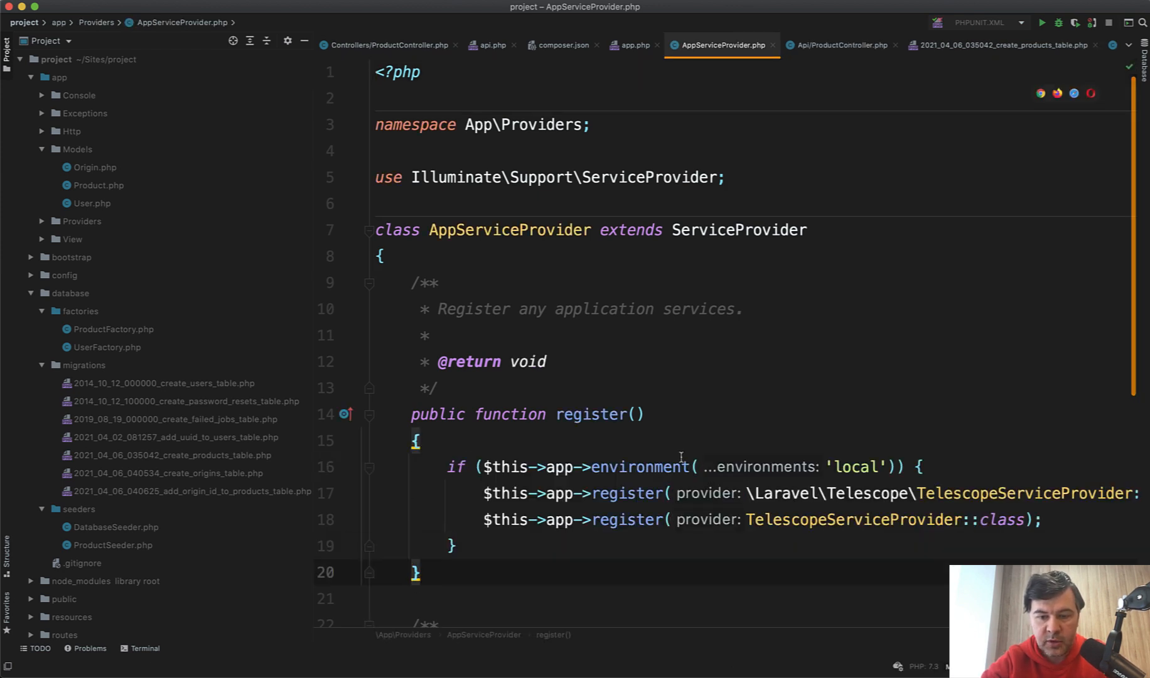
scroll(629, 360, "right", 2)
Add "laravel/telescope" to the dont-discover list in composer.json.
key("super+Tab")
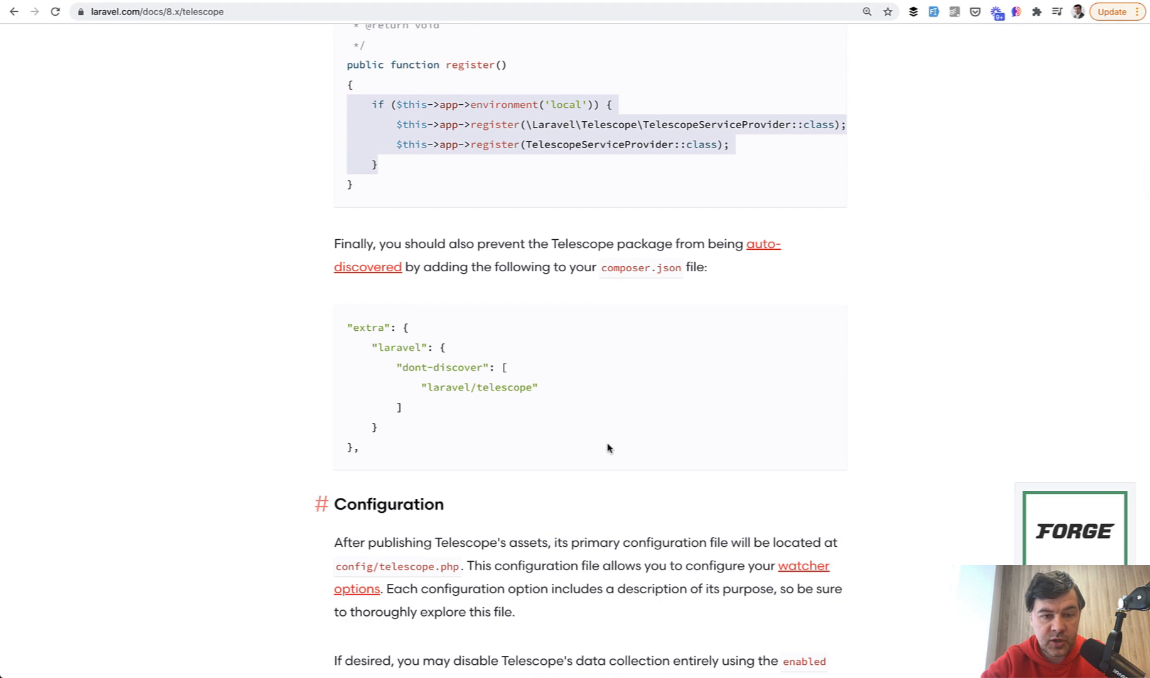
triple_click(452, 388)
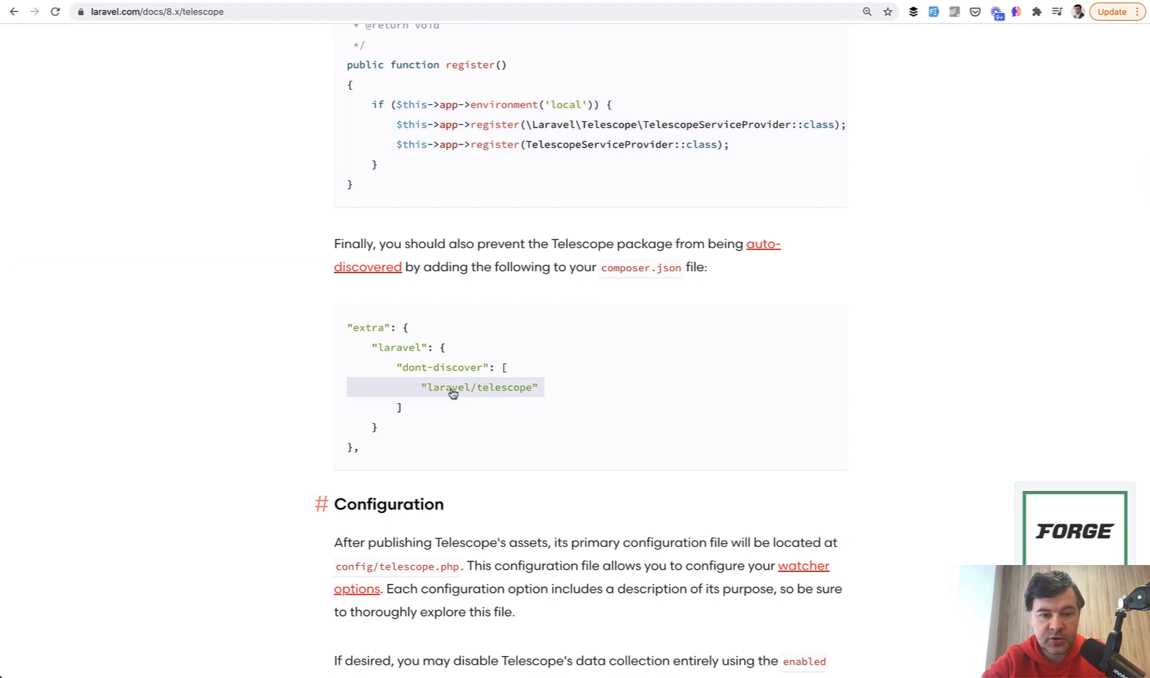
key("super+c")
key("super+Tab")
key("ctrl+Tab")
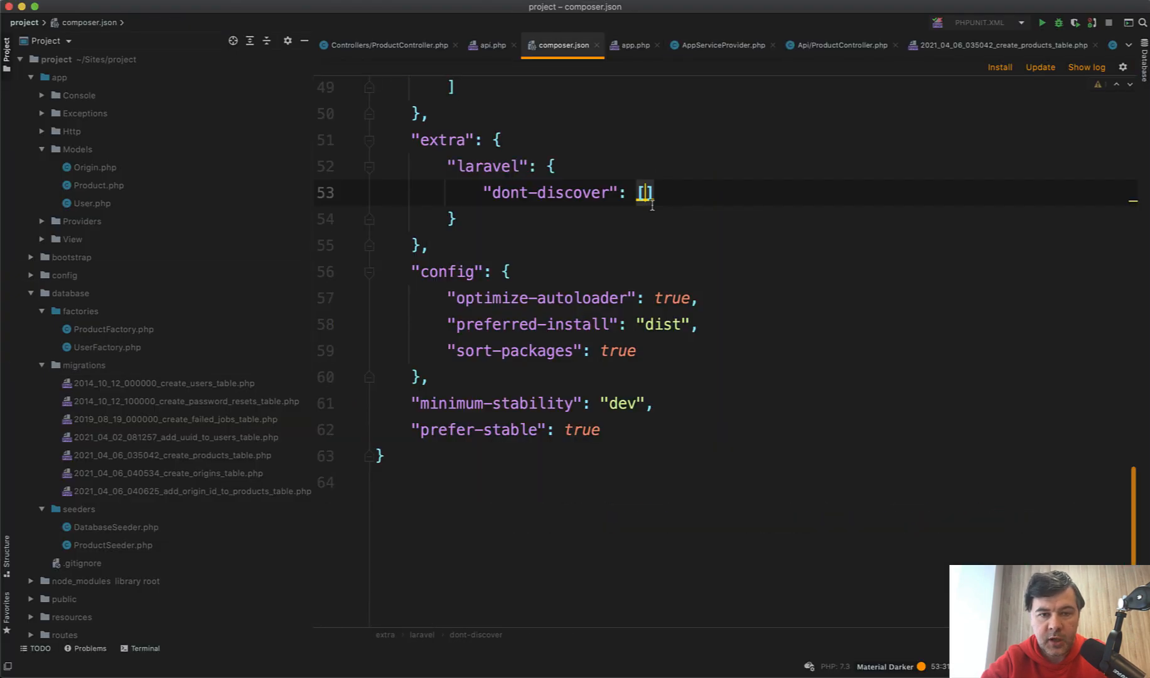
key("Return")
key("super+v")
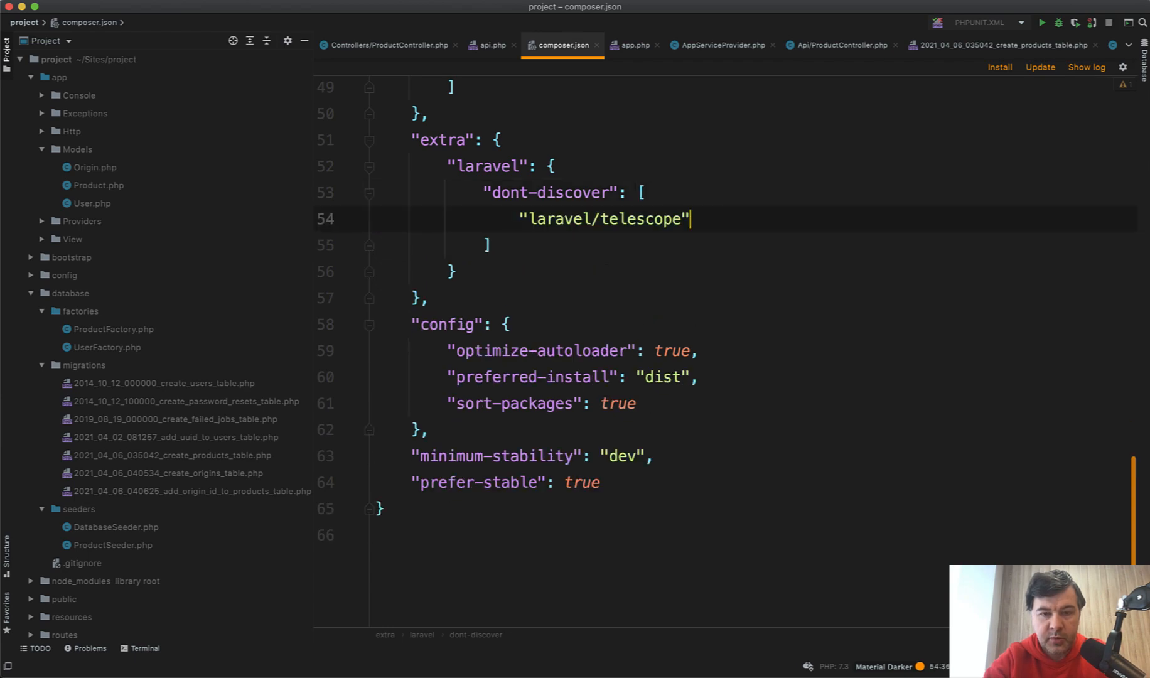
key("super+Tab")
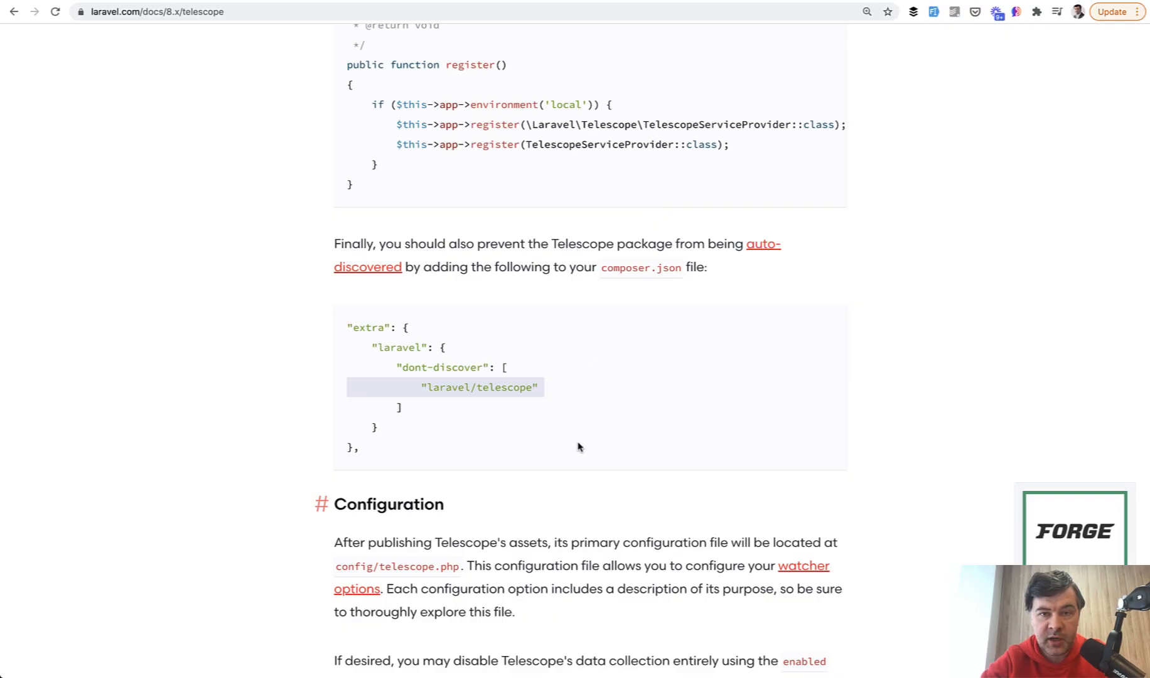
Load project.test/telescope and see the home page visit logged as GET / with status 200.
left_click(662, 232)
left_click(584, 4)
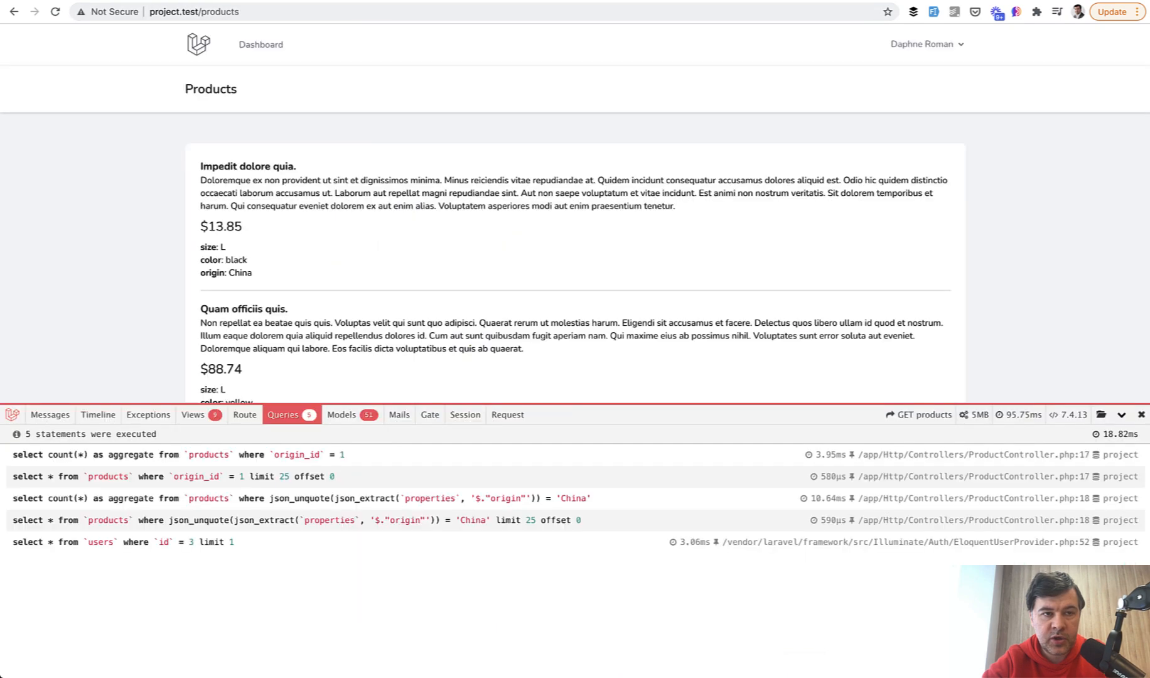
left_click(220, 11)
double_click(225, 11)
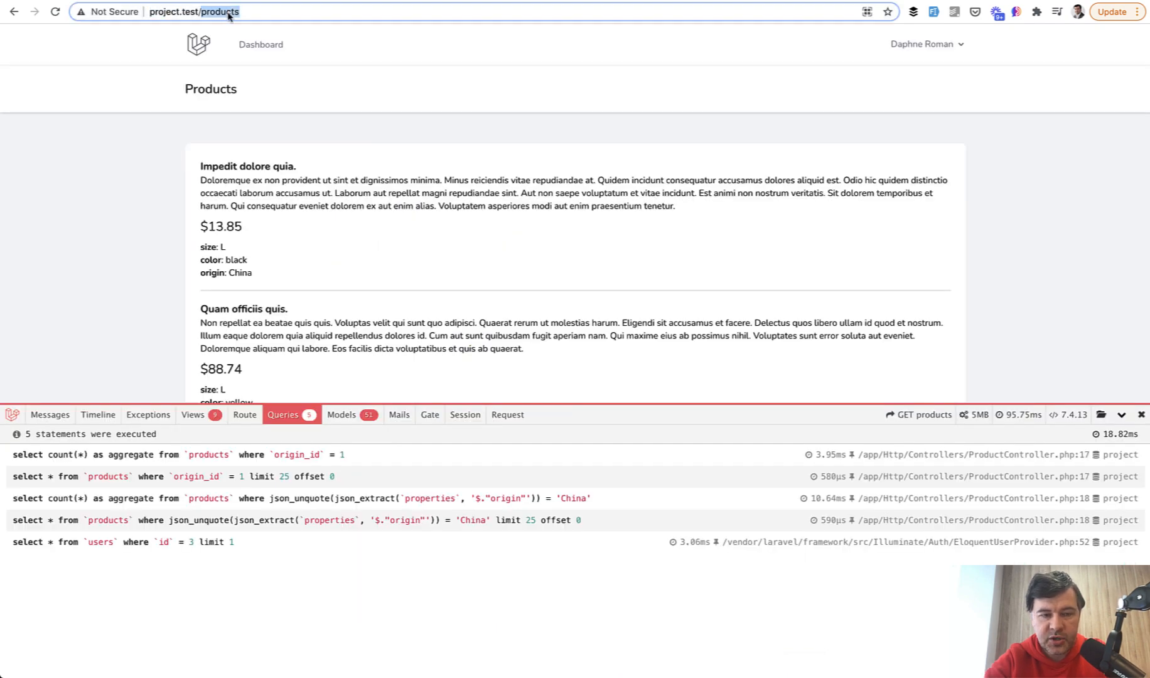
type("telescope")
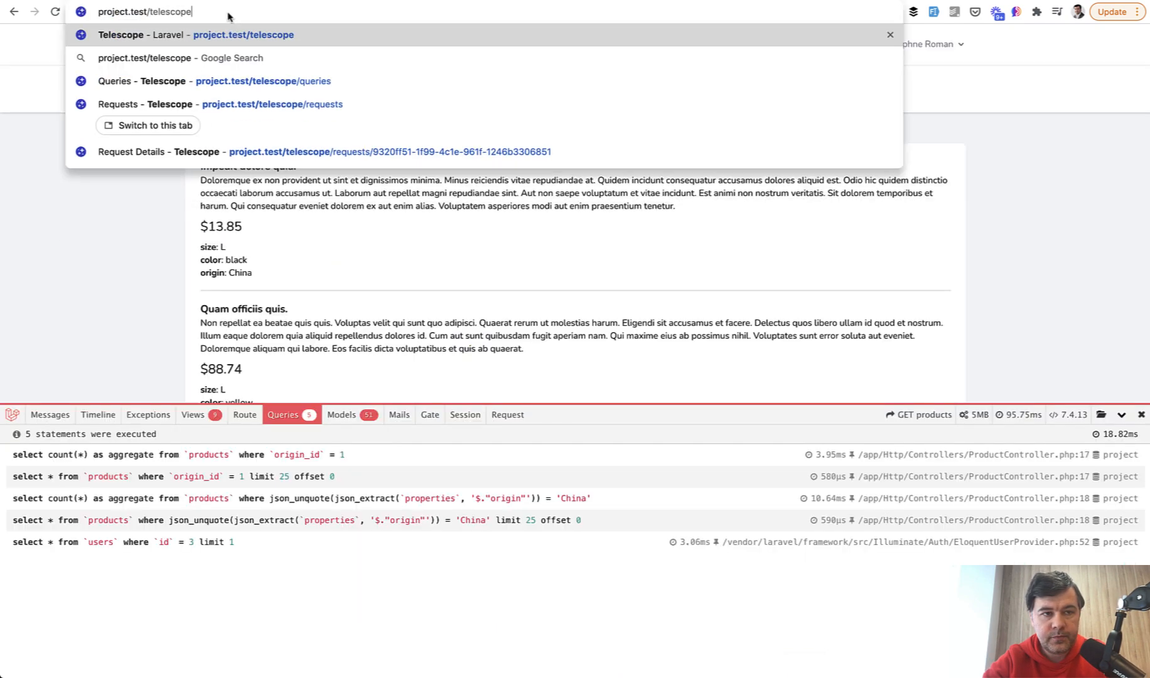
key("Return")
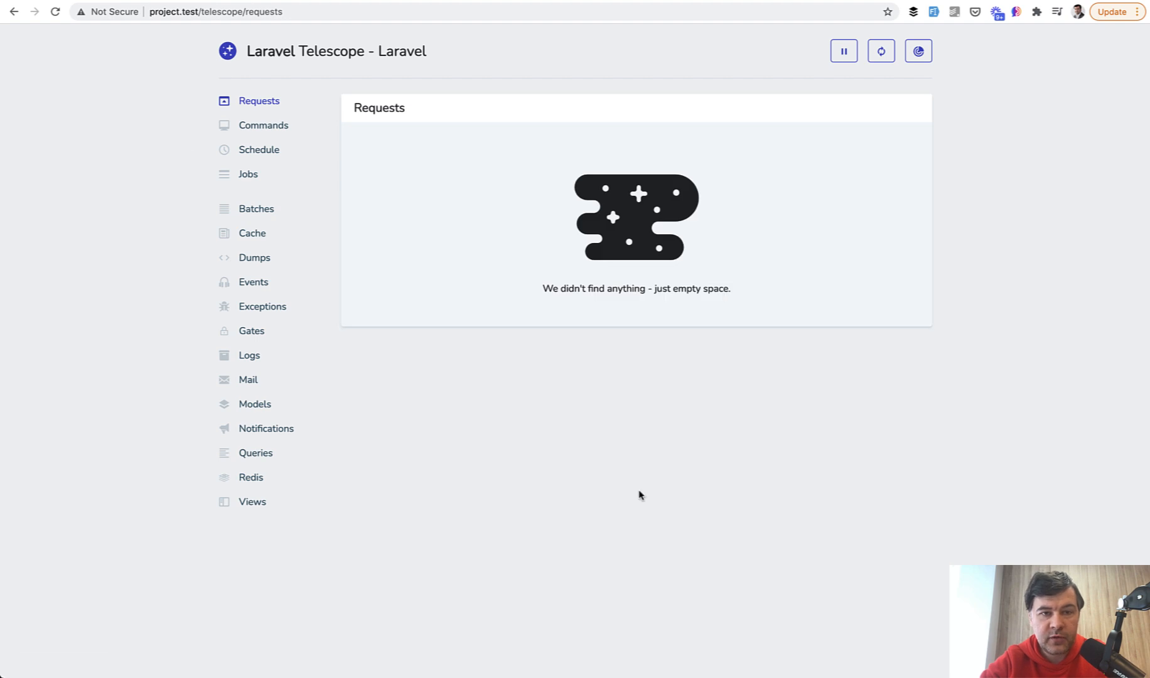
key("ctrl+l")
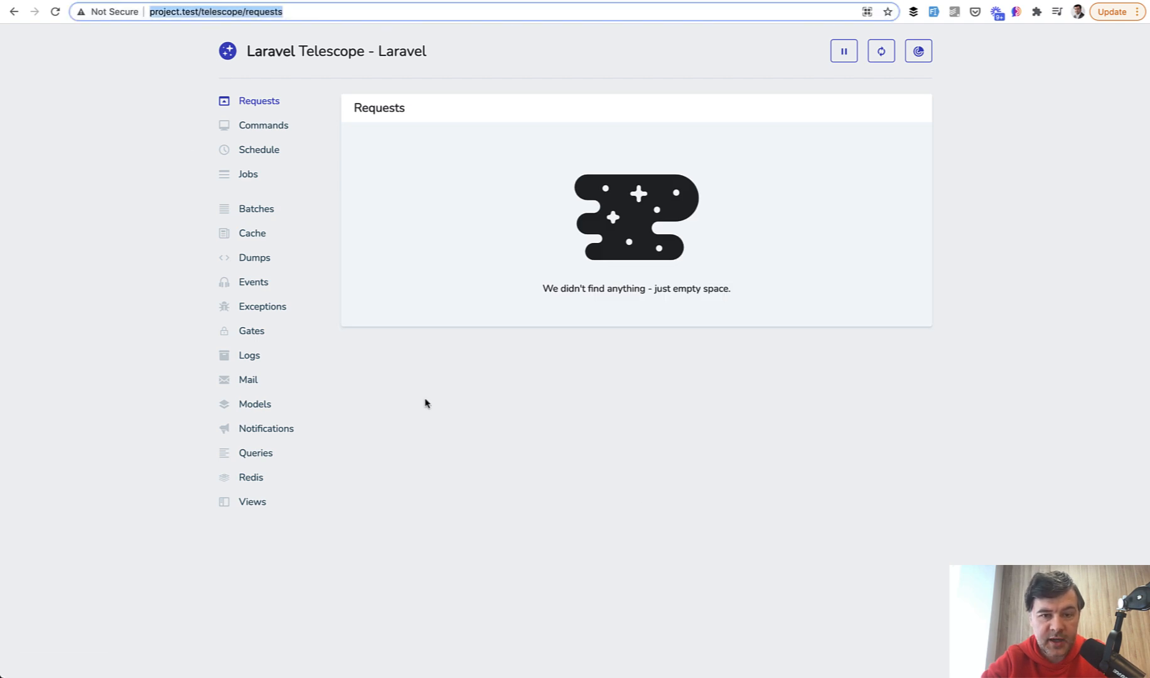
key("ctrl+Tab")
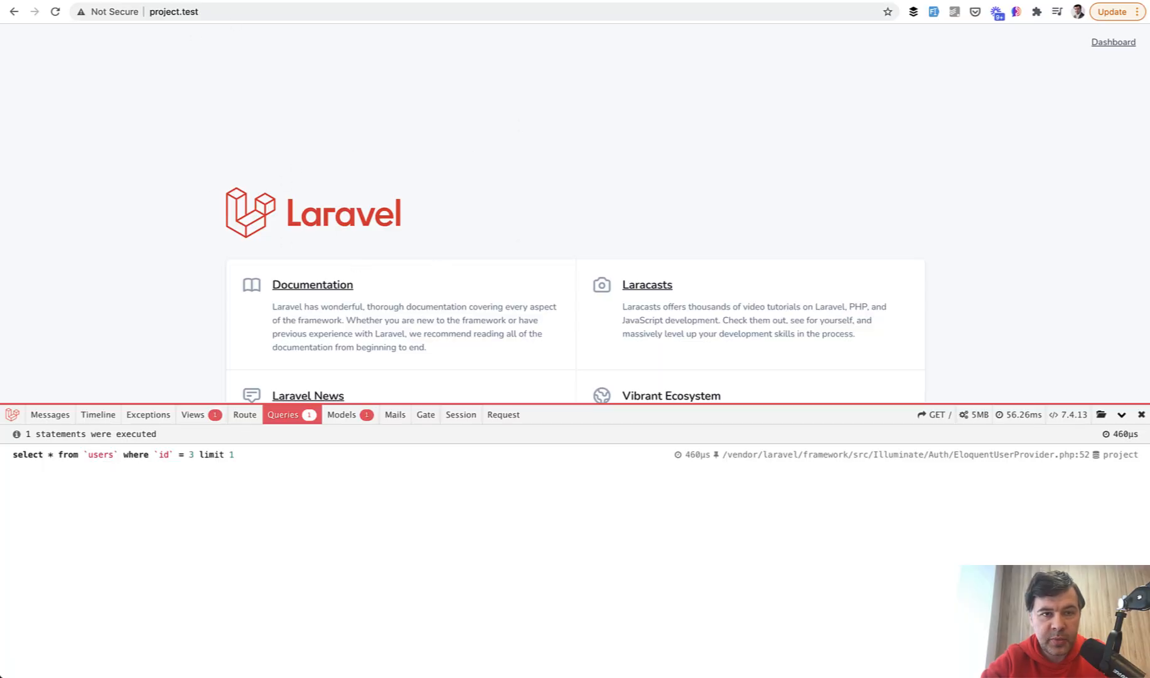
key("ctrl+Tab")
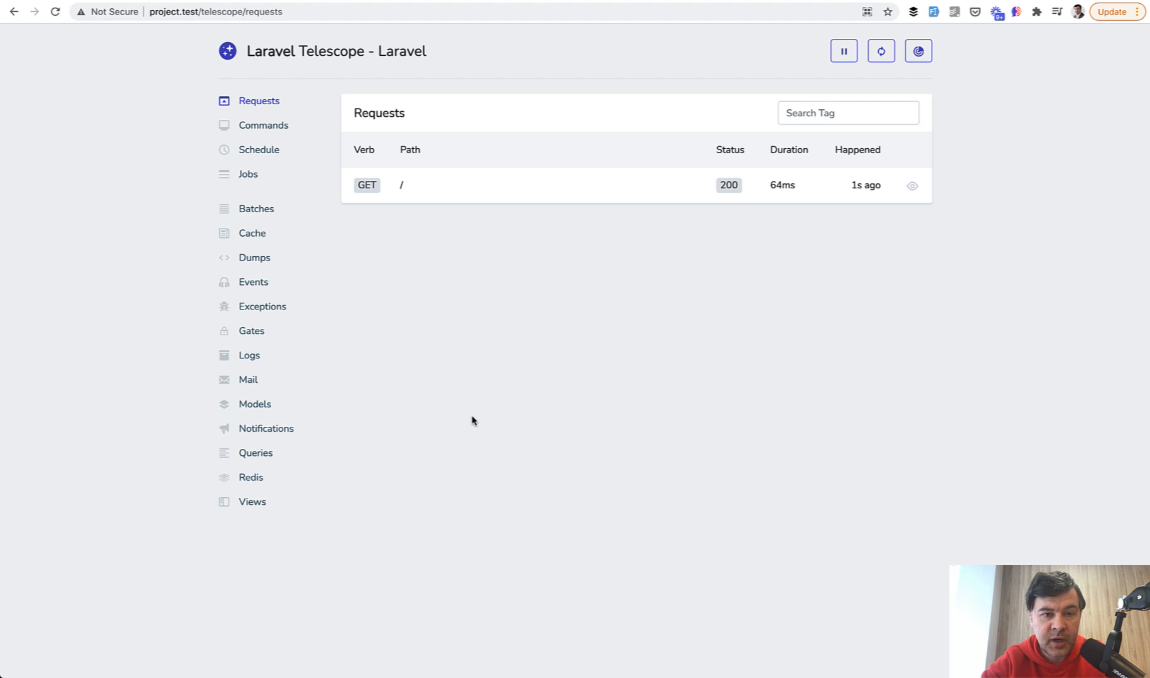
Visit /products, load the new entry in Telescope and view the /products request details.
key("ctrl+Tab")
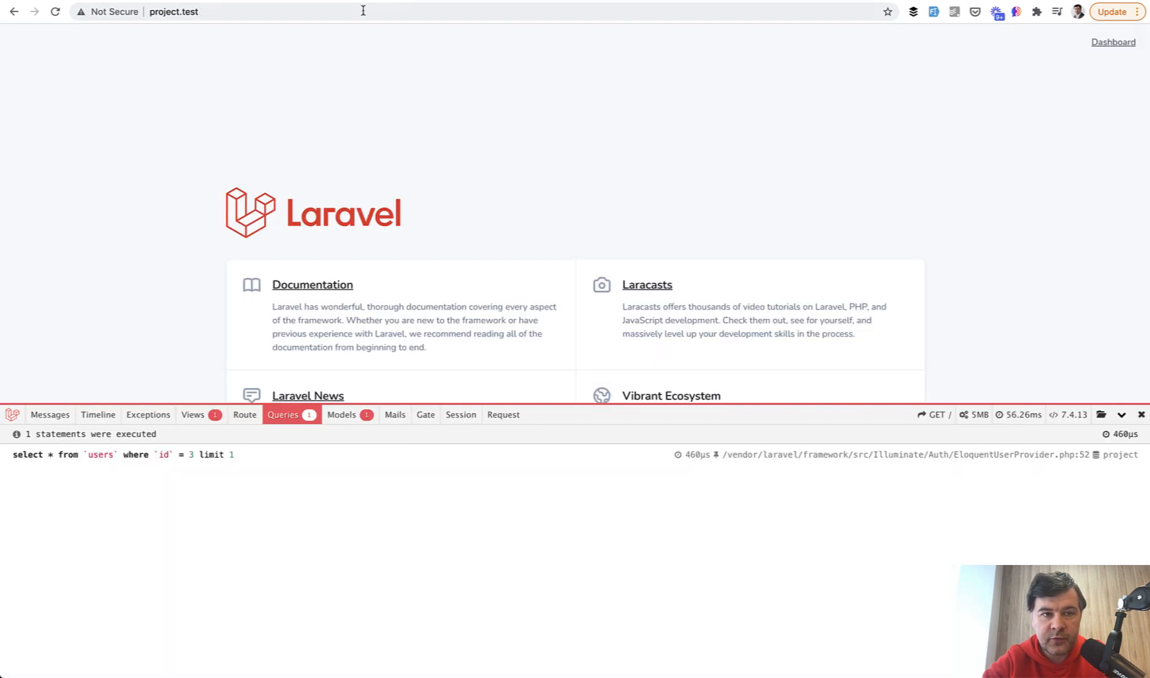
left_click(241, 12)
type("/products")
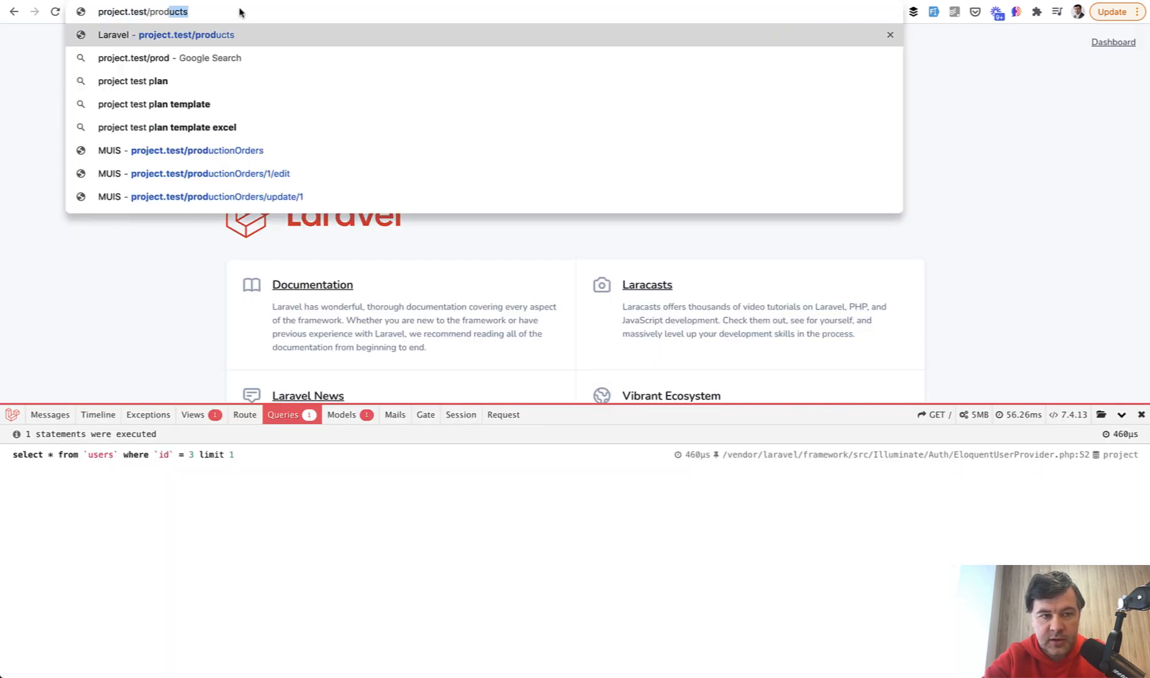
key("Return")
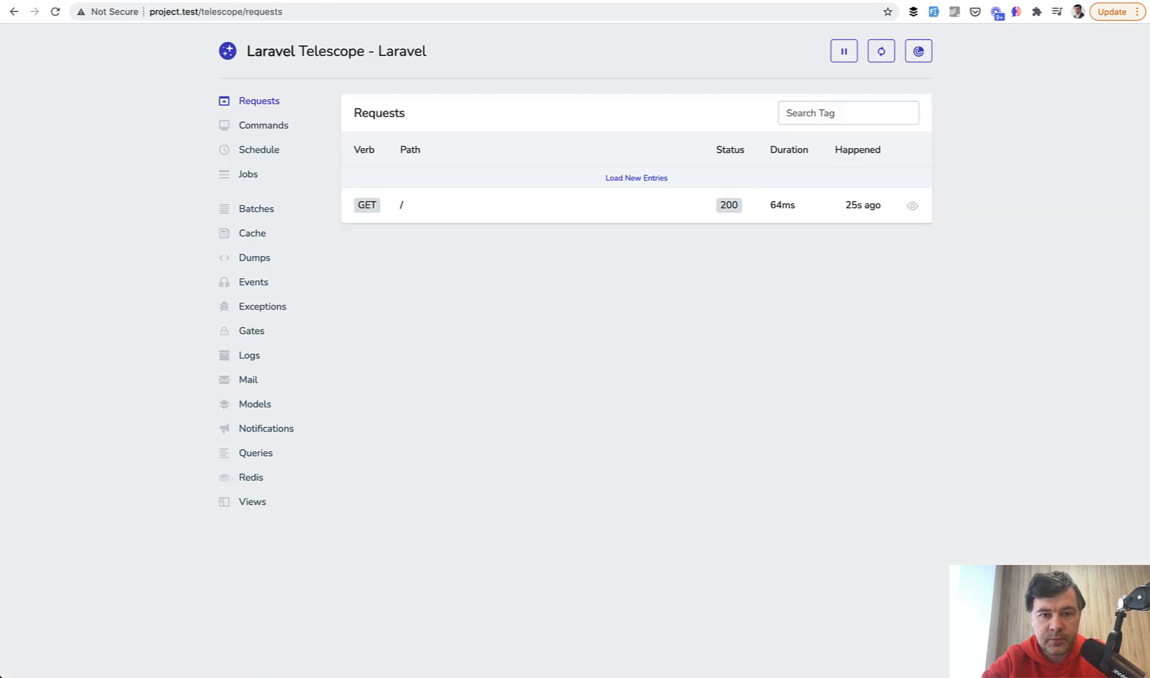
left_click(633, 178)
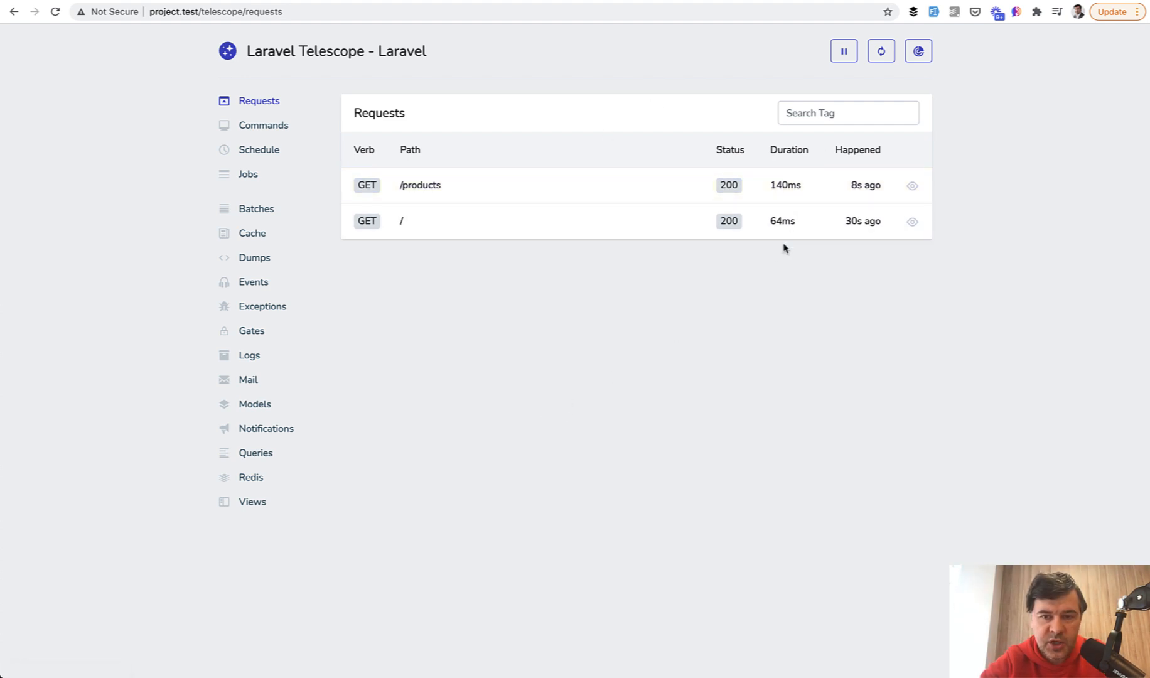
left_click(911, 186)
scroll(527, 349, "down", 2)
scroll(527, 348, "down", 2)
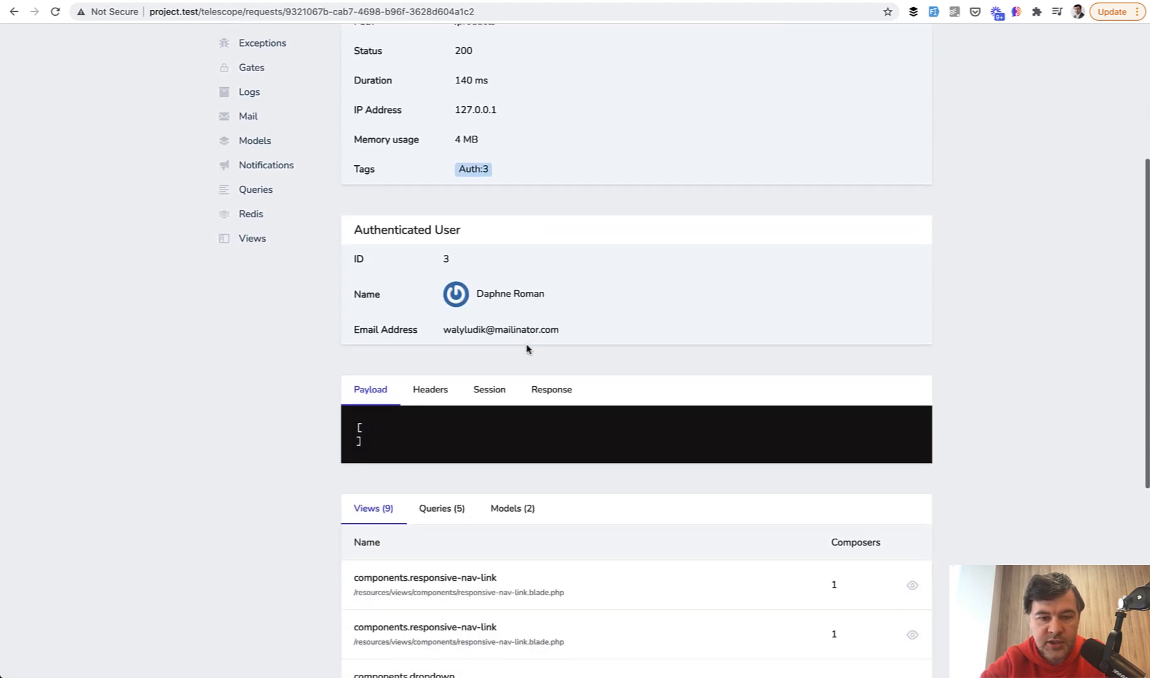
scroll(527, 349, "down", 1)
scroll(473, 435, "down", 2)
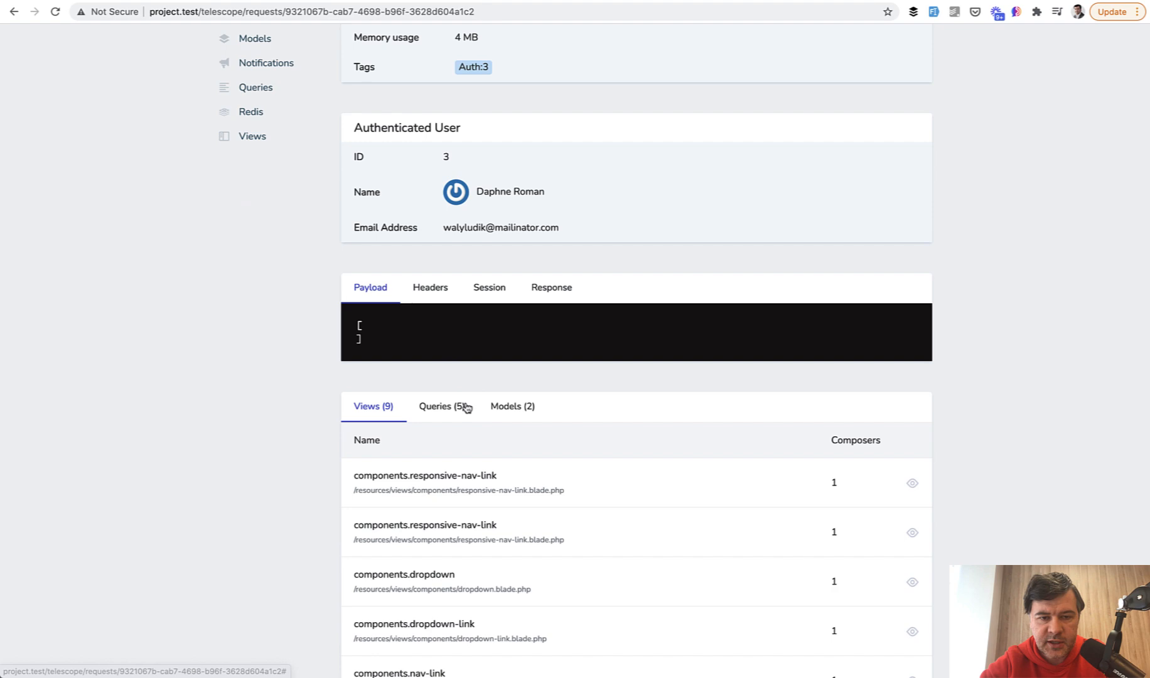
scroll(467, 404, "down", 1)
scroll(502, 354, "up", 3)
scroll(502, 378, "up", 3)
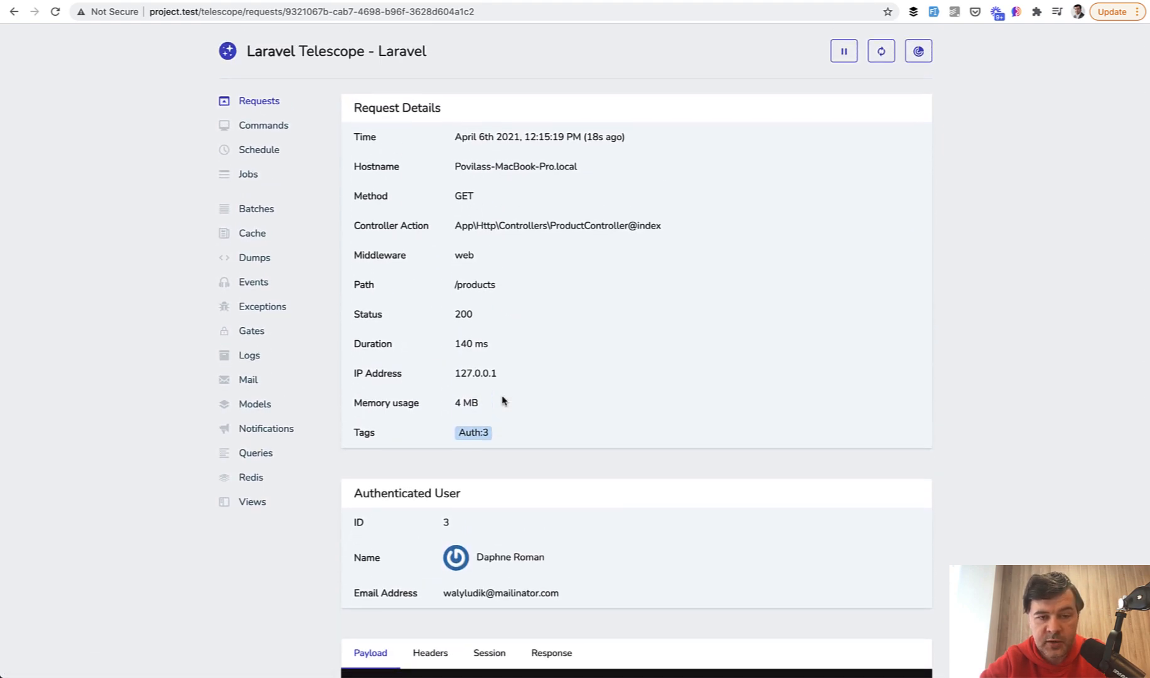
View Telescope's Queries page, then resend GET api/products from Postman.
left_click(256, 452)
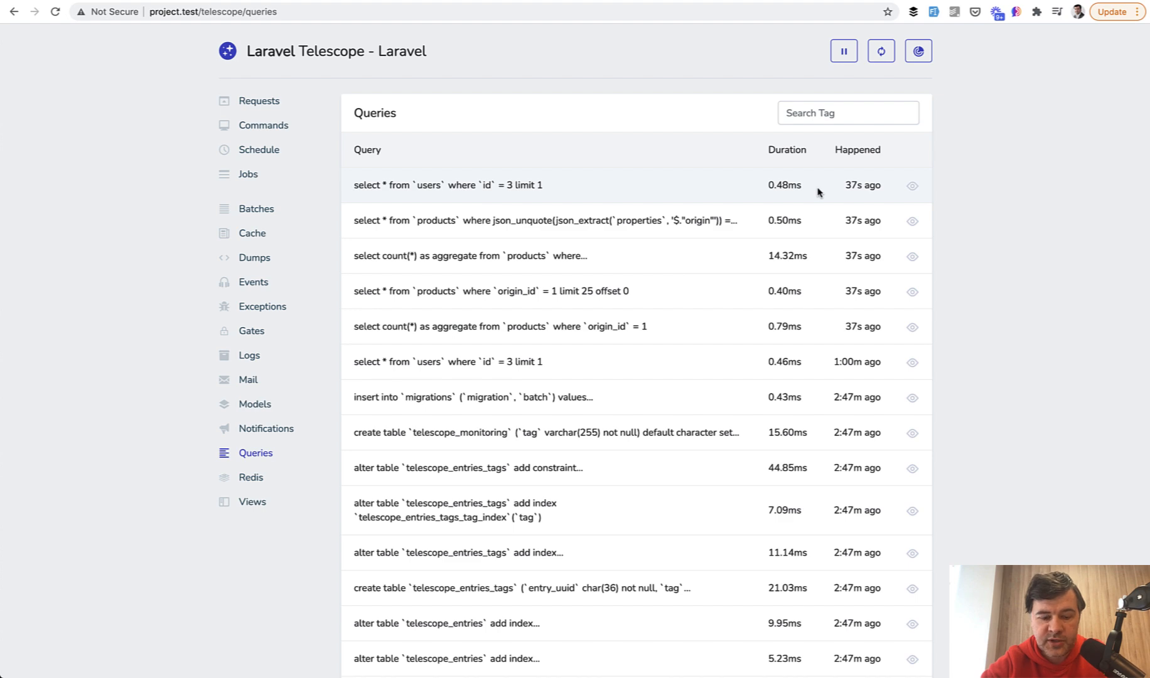
key("super+Tab")
key("super+Tab")
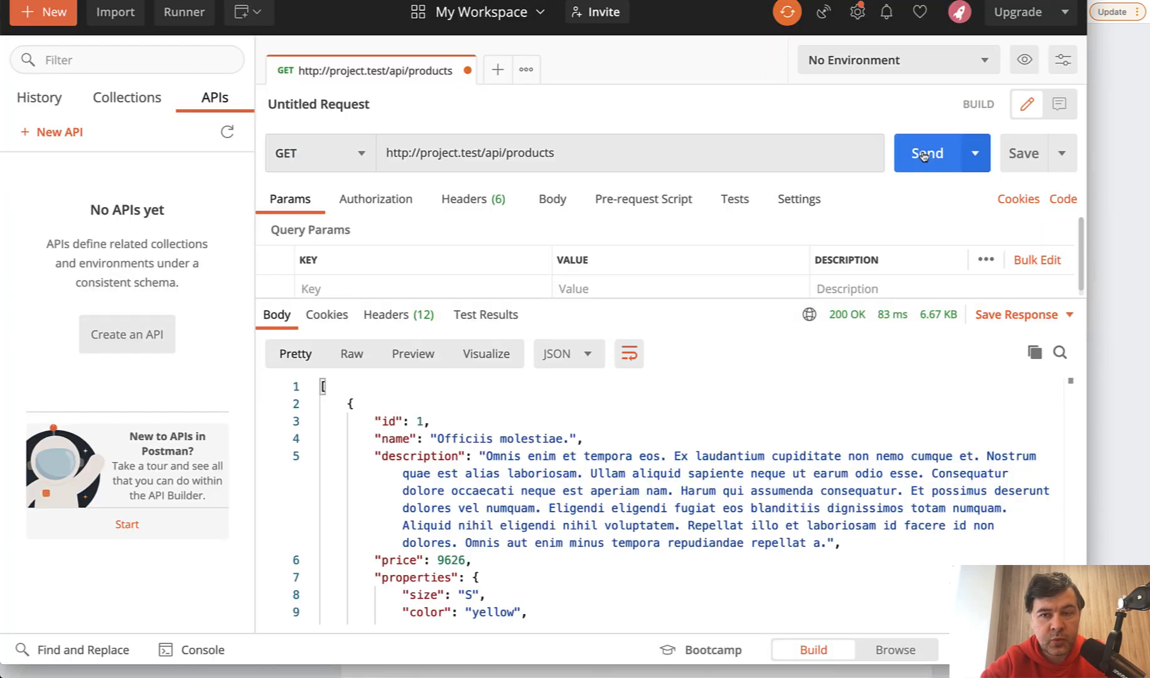
left_click(925, 154)
key("super+Tab")
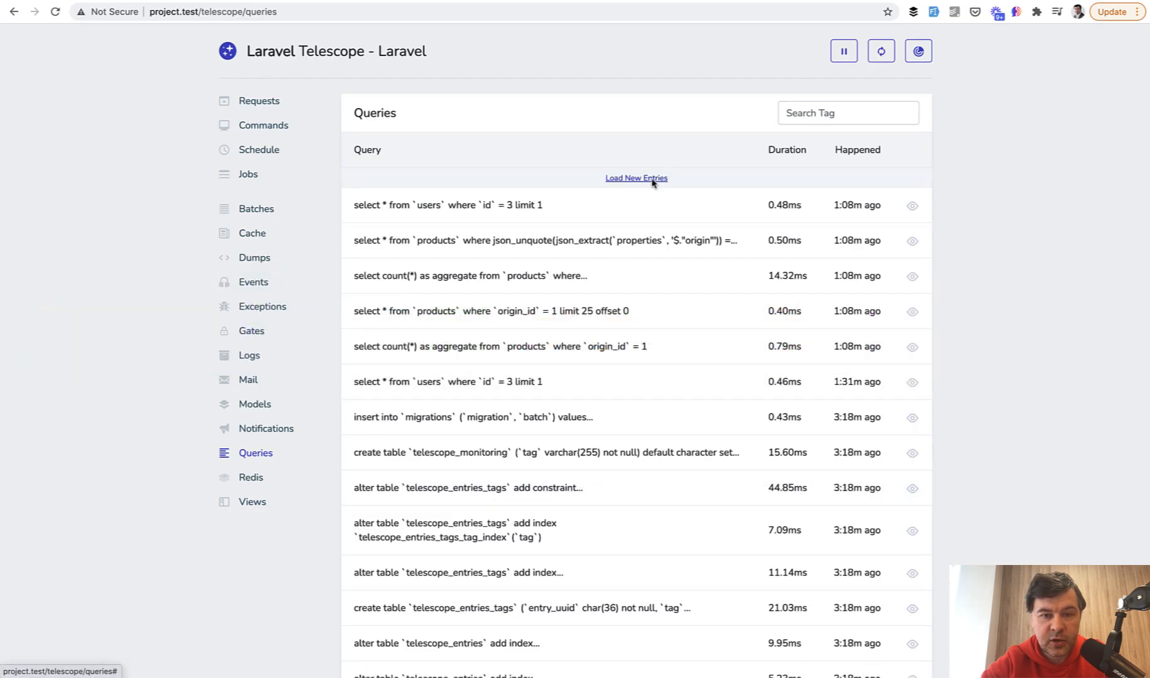
Load new entries to see GET /api/products logged under Requests and its products limit 10 select under Queries.
left_click(636, 177)
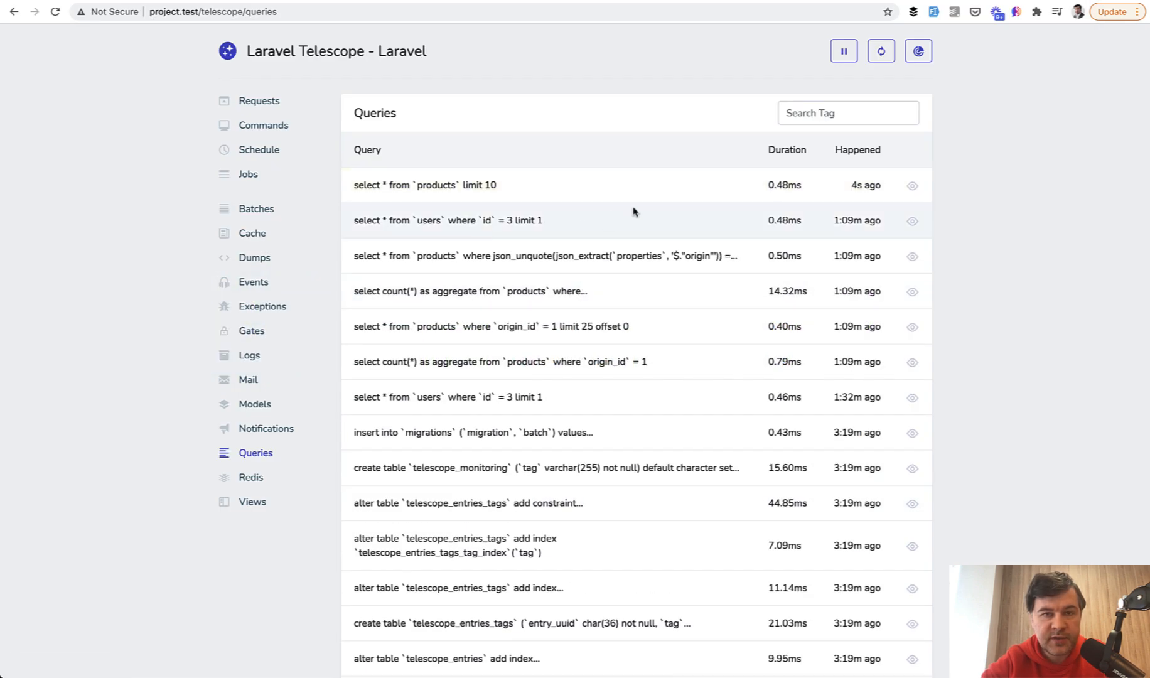
left_click(258, 100)
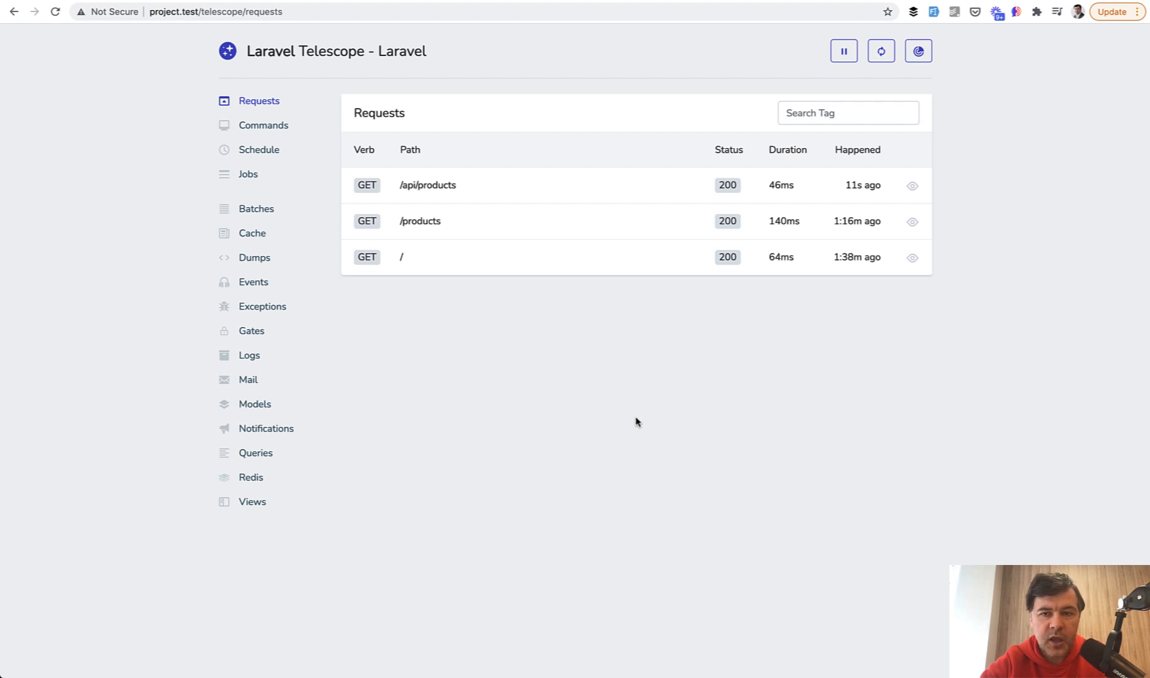
left_click(255, 452)
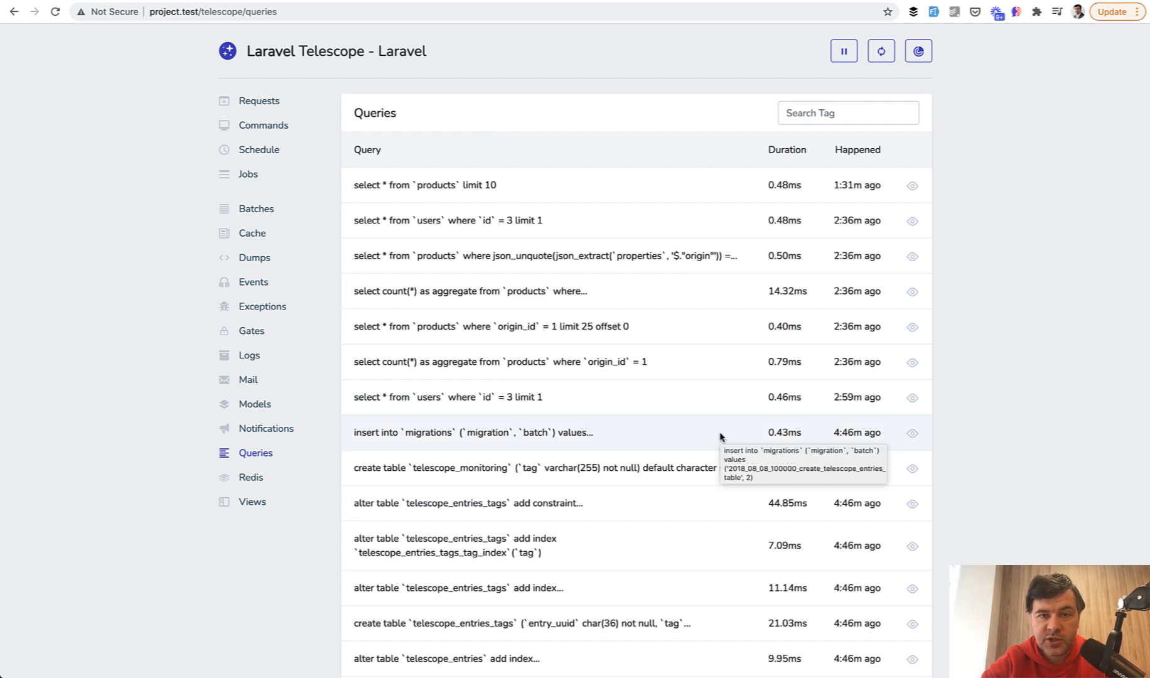
Switch to the barryvdh.nl article comparing Laravel Debugbar with Telescope Toolbar.
key("ctrl+Tab")
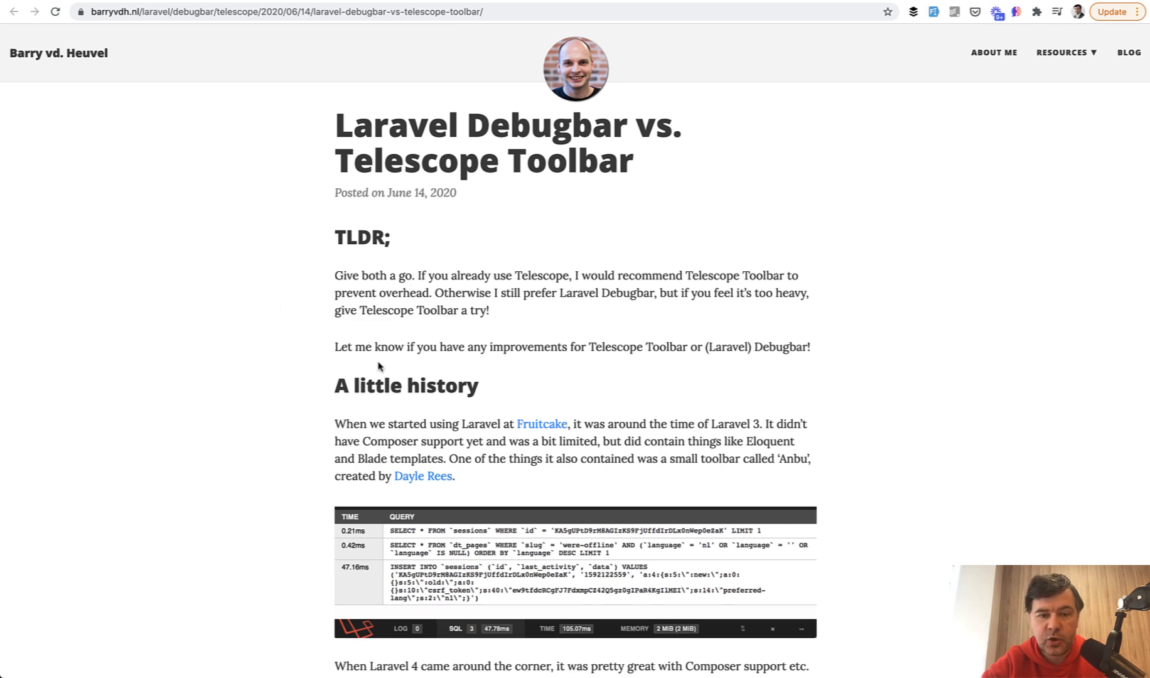
key("ctrl+Tab")
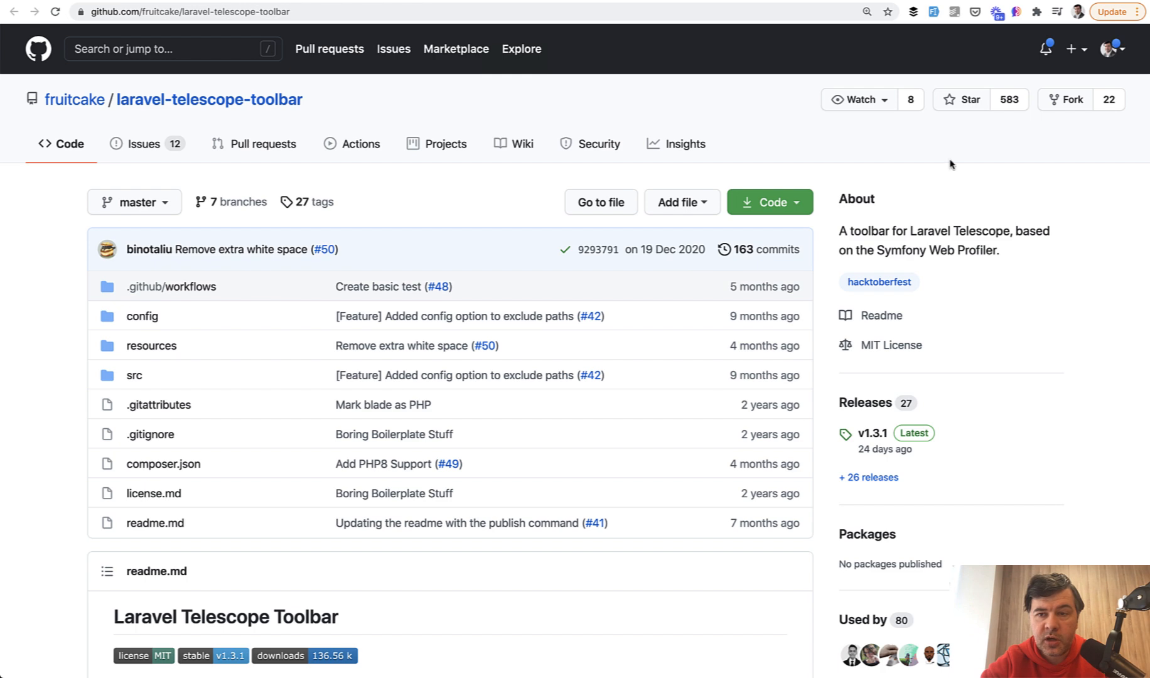
scroll(781, 252, "down", 3)
scroll(797, 285, "down", 3)
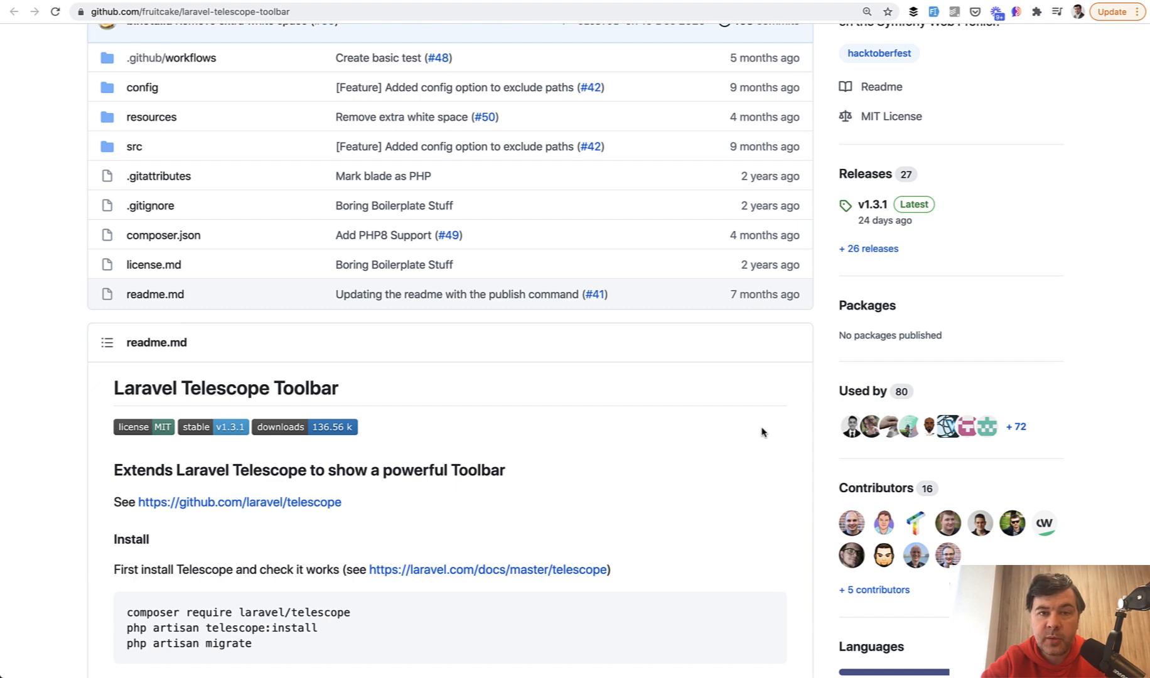
scroll(762, 431, "down", 5)
scroll(762, 432, "down", 5)
scroll(762, 431, "down", 5)
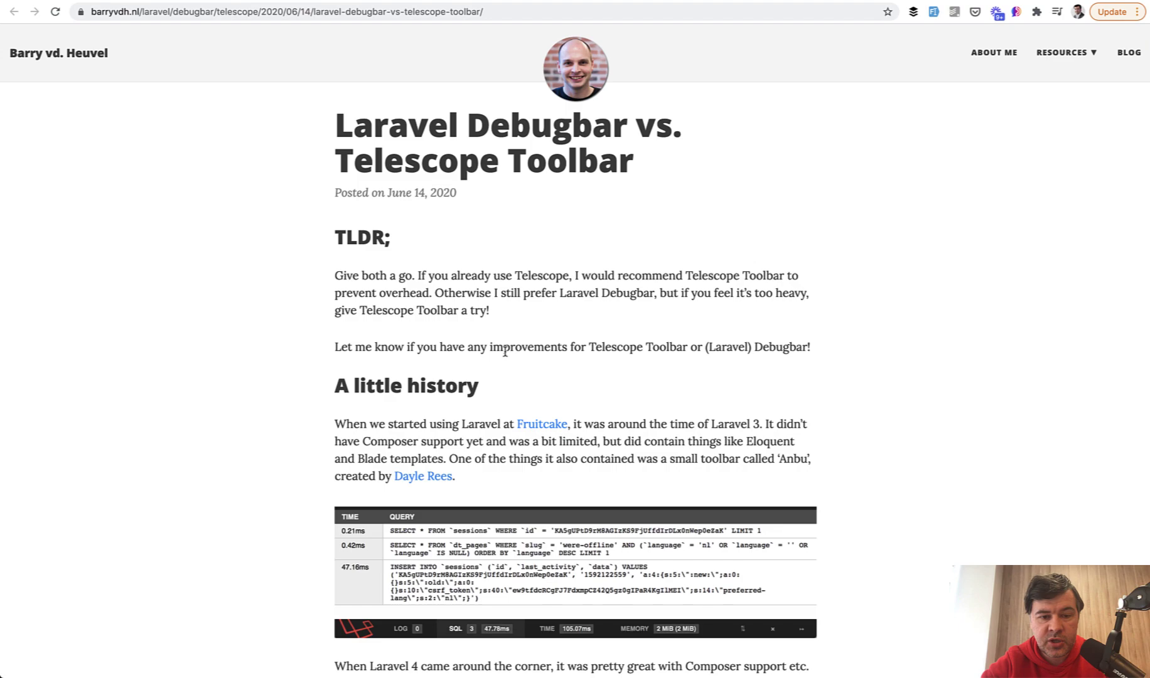
scroll(504, 353, "down", 8)
scroll(505, 352, "down", 8)
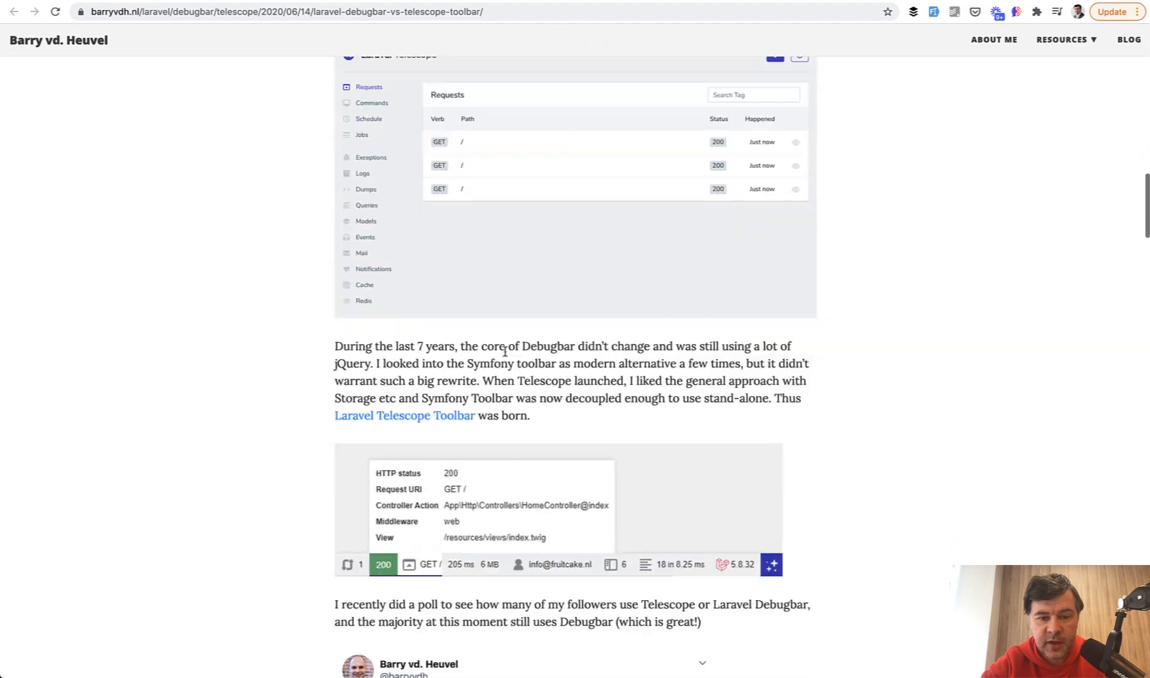
scroll(505, 352, "down", 8)
scroll(505, 352, "down", 10)
scroll(505, 352, "down", 5)
scroll(504, 352, "down", 10)
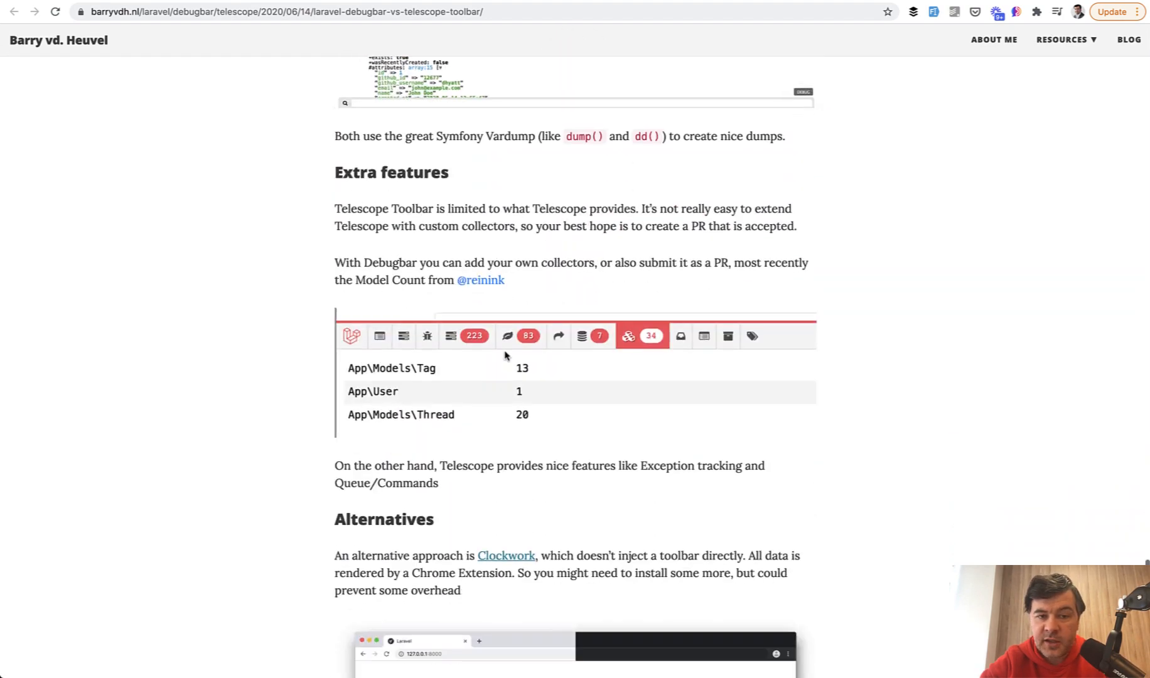
scroll(504, 352, "down", 3)
scroll(504, 356, "down", 5)
scroll(505, 355, "down", 5)
scroll(504, 355, "up", 2)
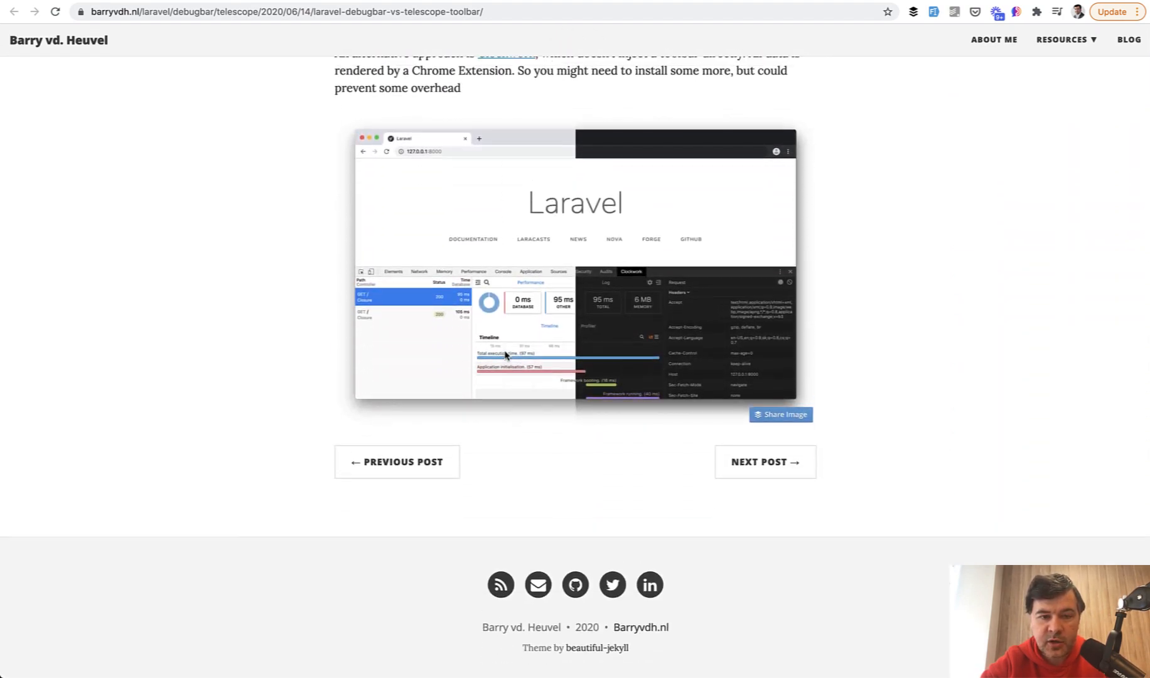
scroll(504, 355, "up", 4)
Follow the Clockwork link to its GitHub repository and review the readme.
left_click(505, 308)
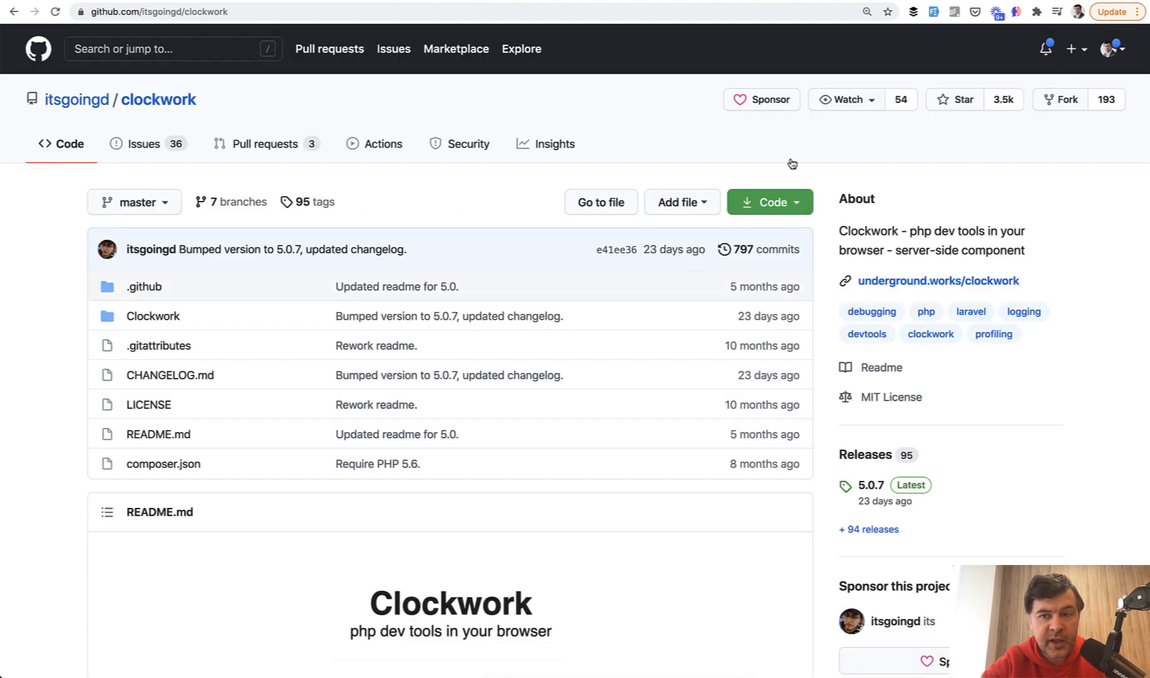
scroll(542, 386, "down", 5)
scroll(542, 386, "down", 5)
scroll(542, 386, "down", 3)
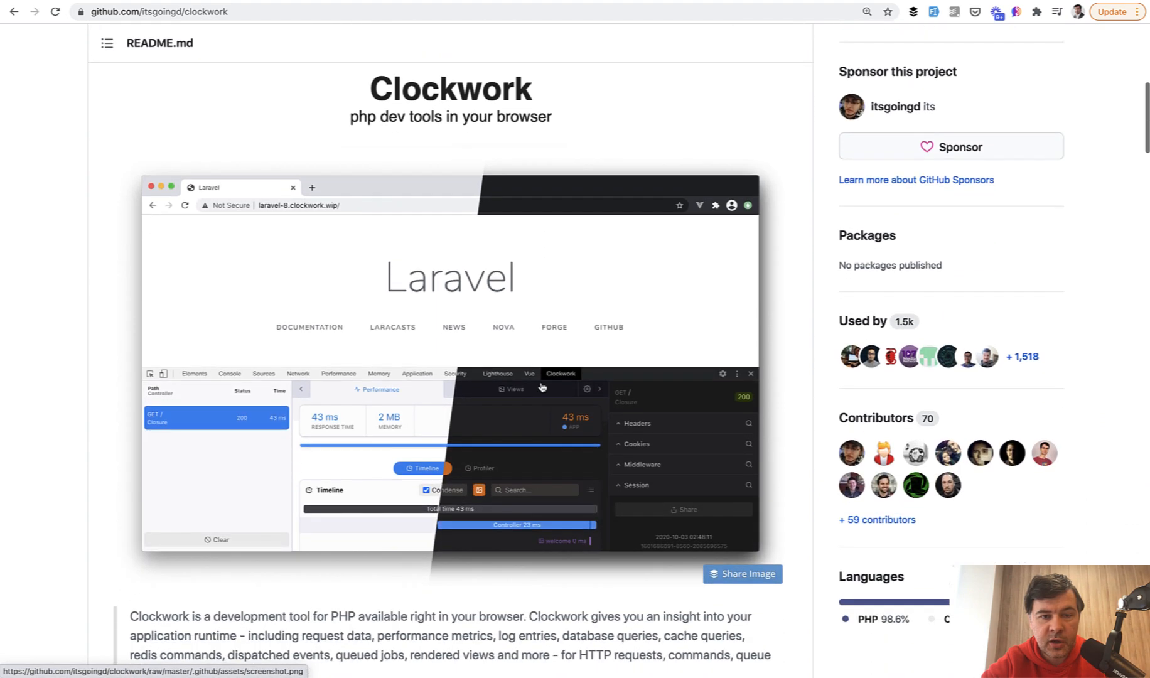
scroll(385, 342, "down", 1)
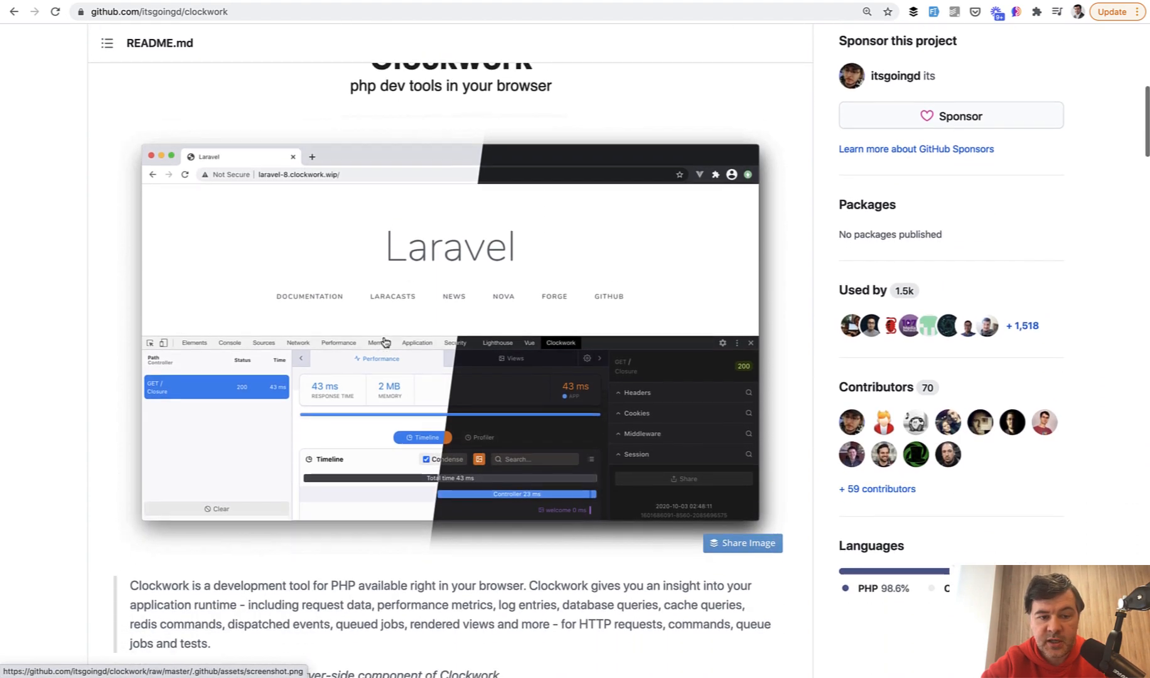
scroll(385, 341, "down", 1)
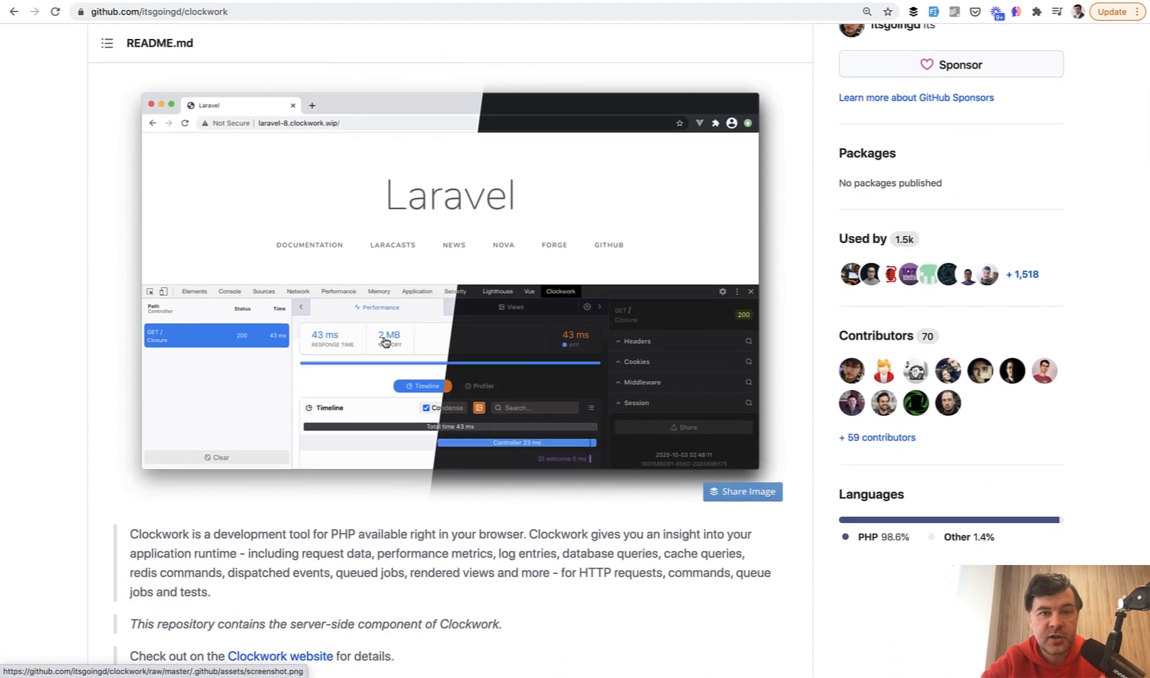